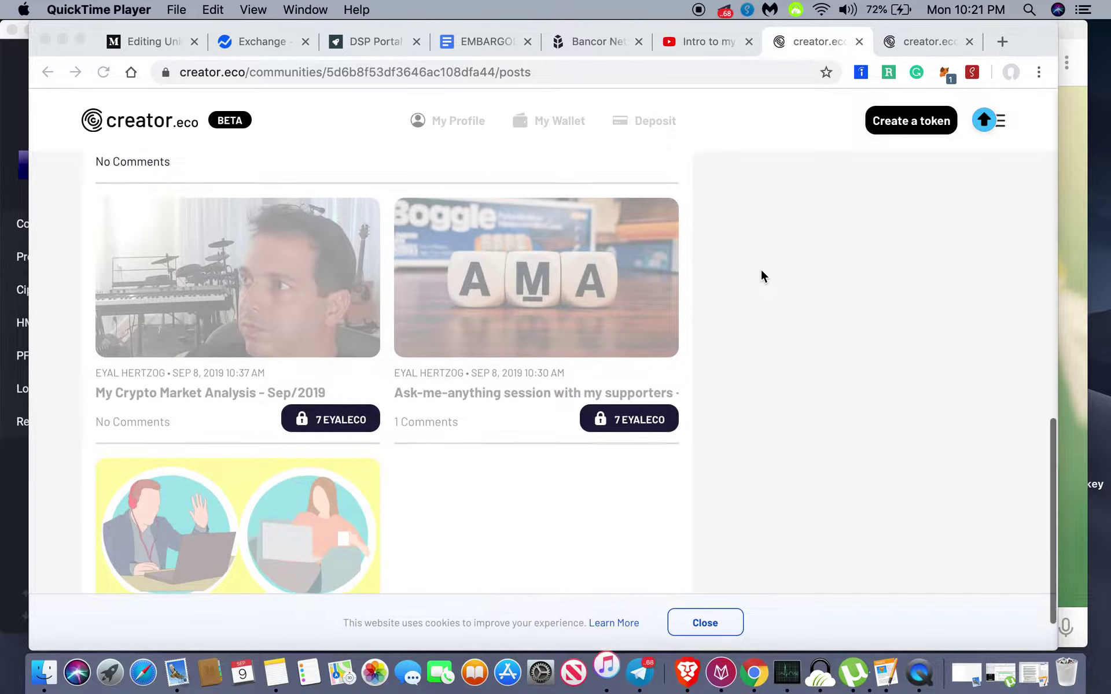
# - Glance over Eyal Eco's community page and the creator's YouTube intro video, then come back
pyautogui.scroll(10, 762, 272)
pyautogui.scroll(5, 762, 272)
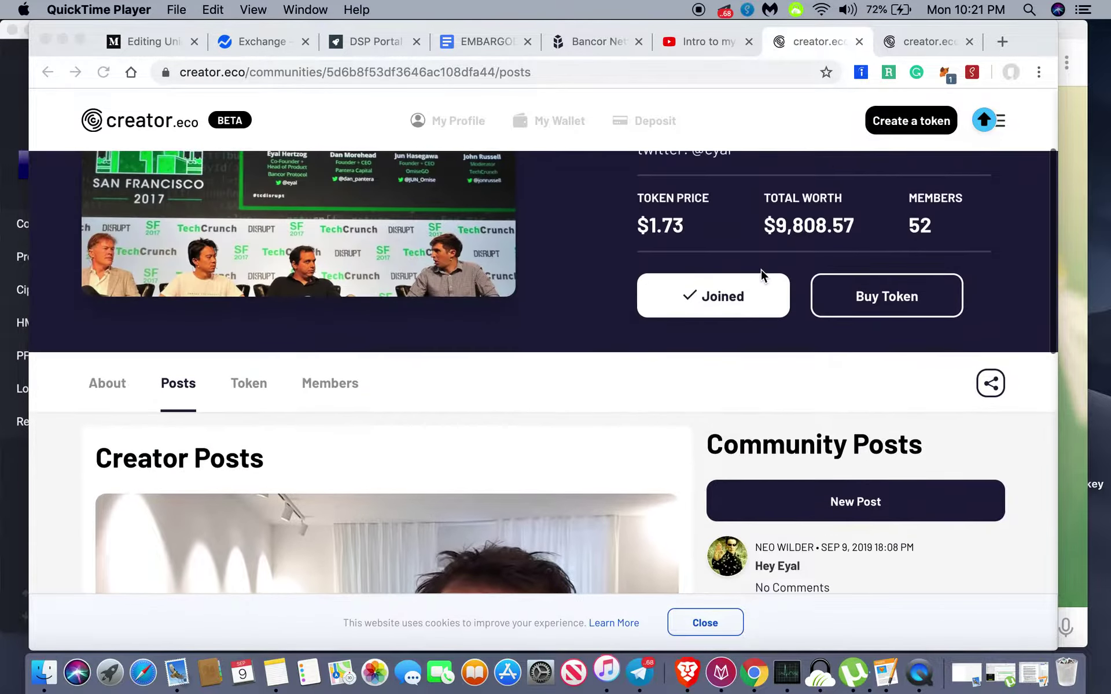
pyautogui.scroll(3, 761, 274)
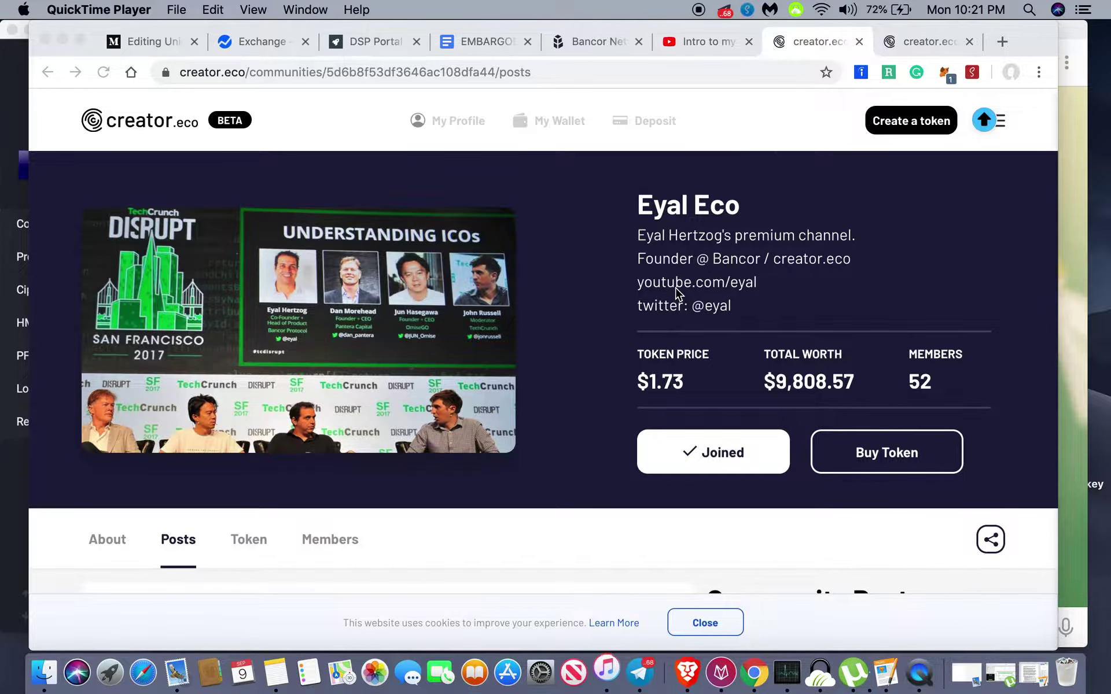
pyautogui.scroll(-5, 645, 294)
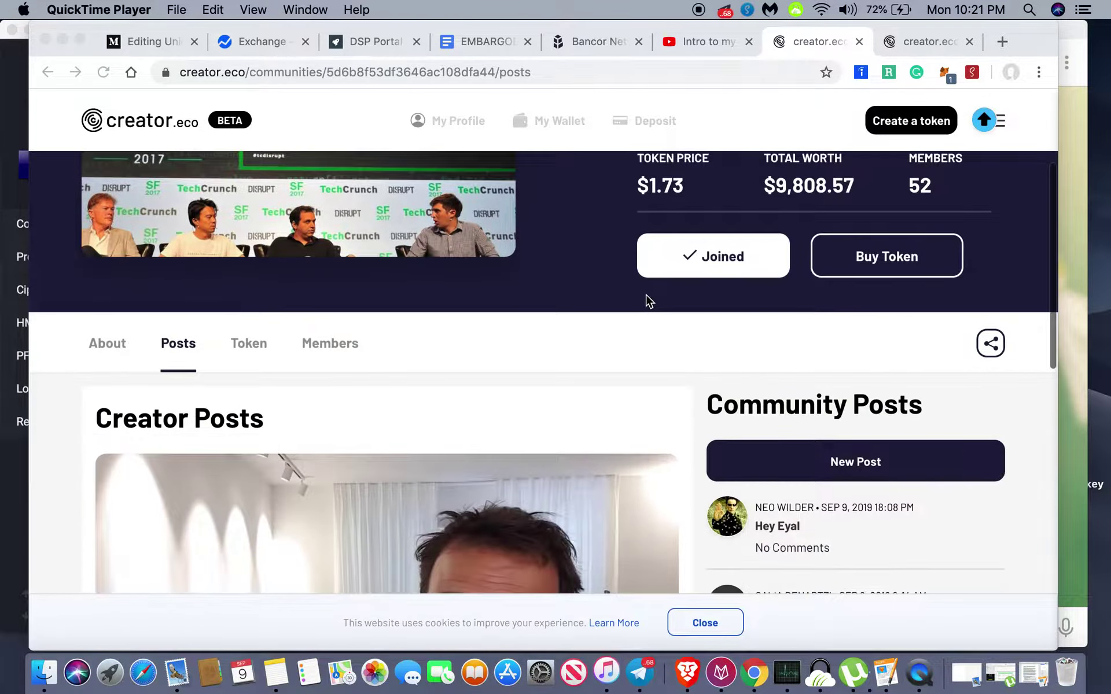
pyautogui.scroll(5, 646, 295)
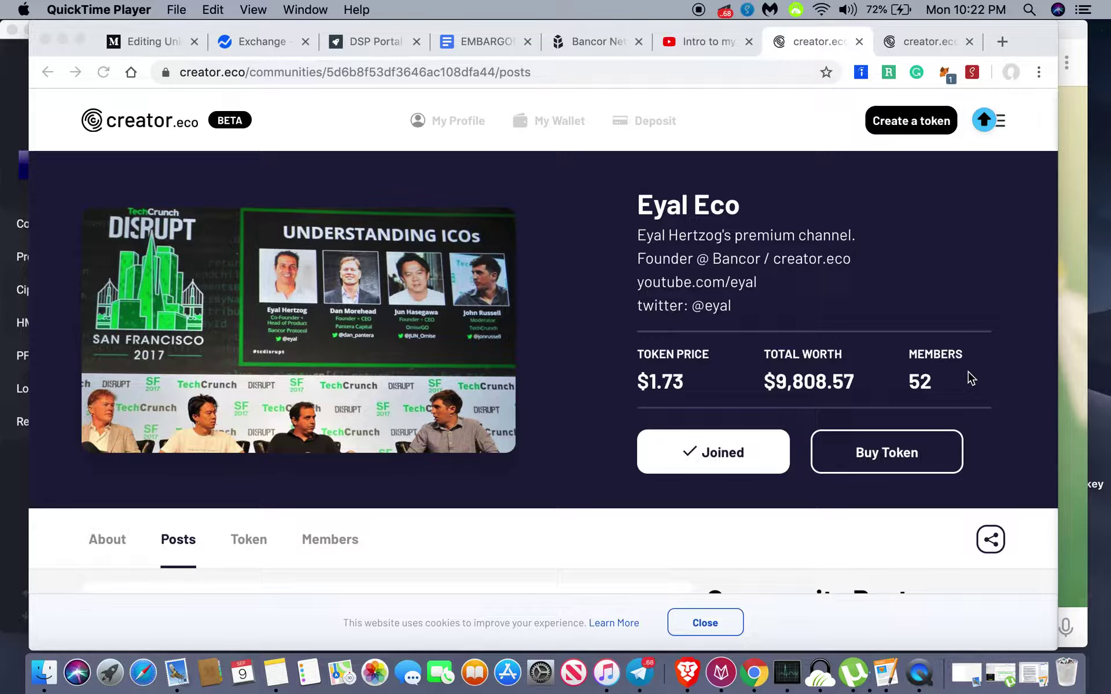
pyautogui.click(693, 47)
pyautogui.scroll(5, 591, 229)
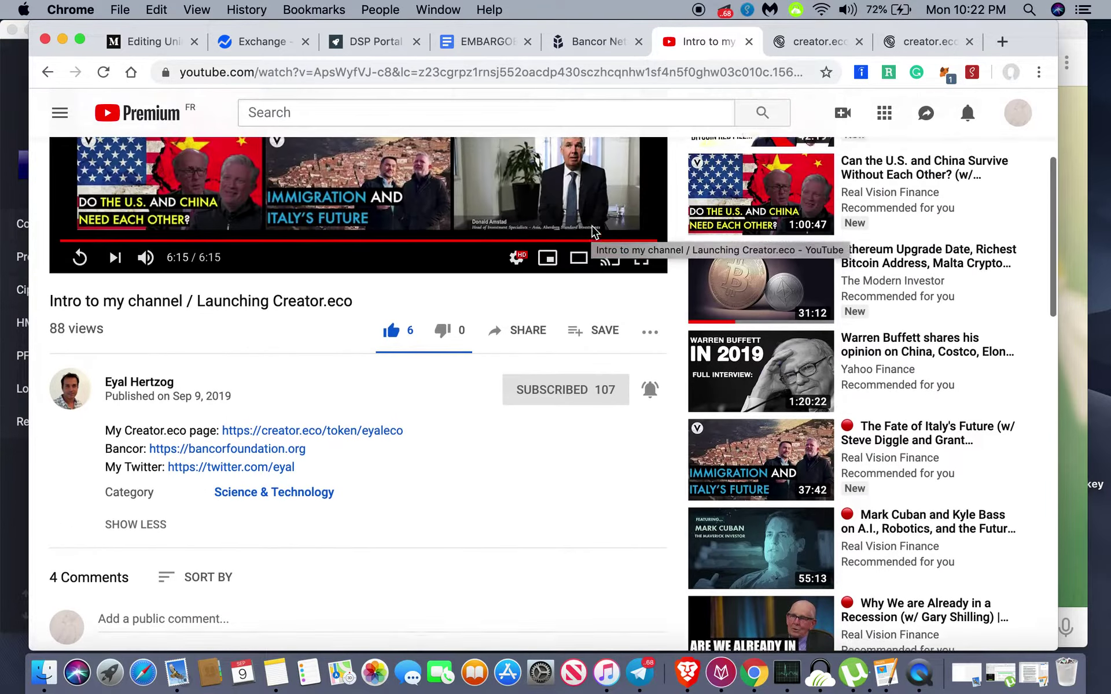
pyautogui.scroll(-1, 547, 374)
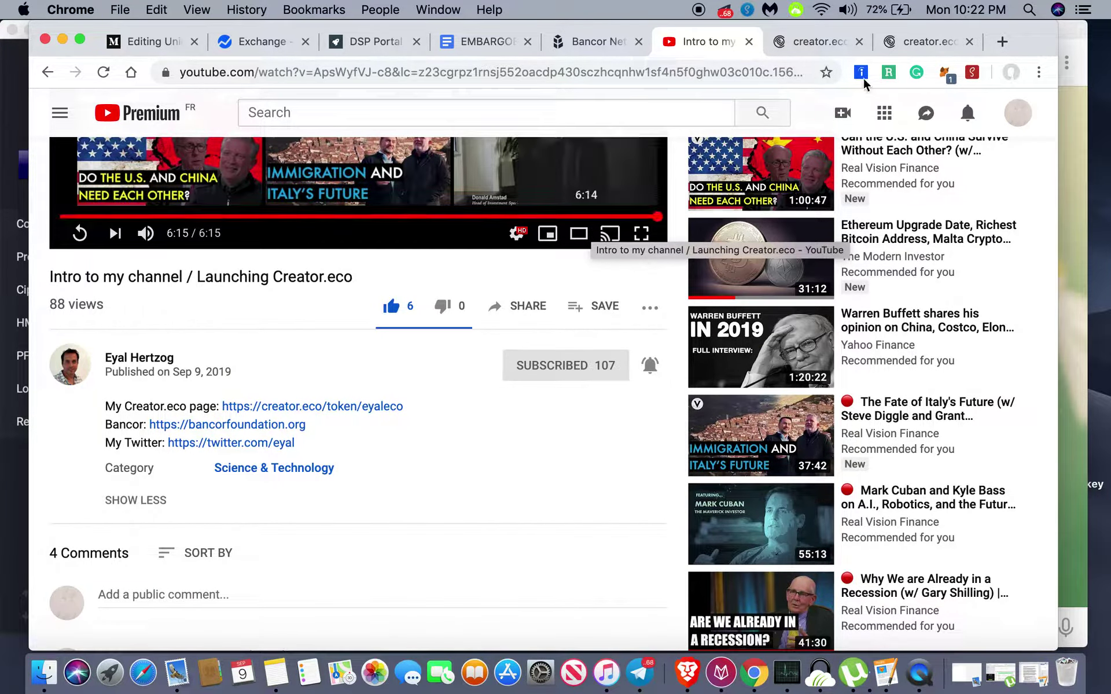
pyautogui.click(840, 37)
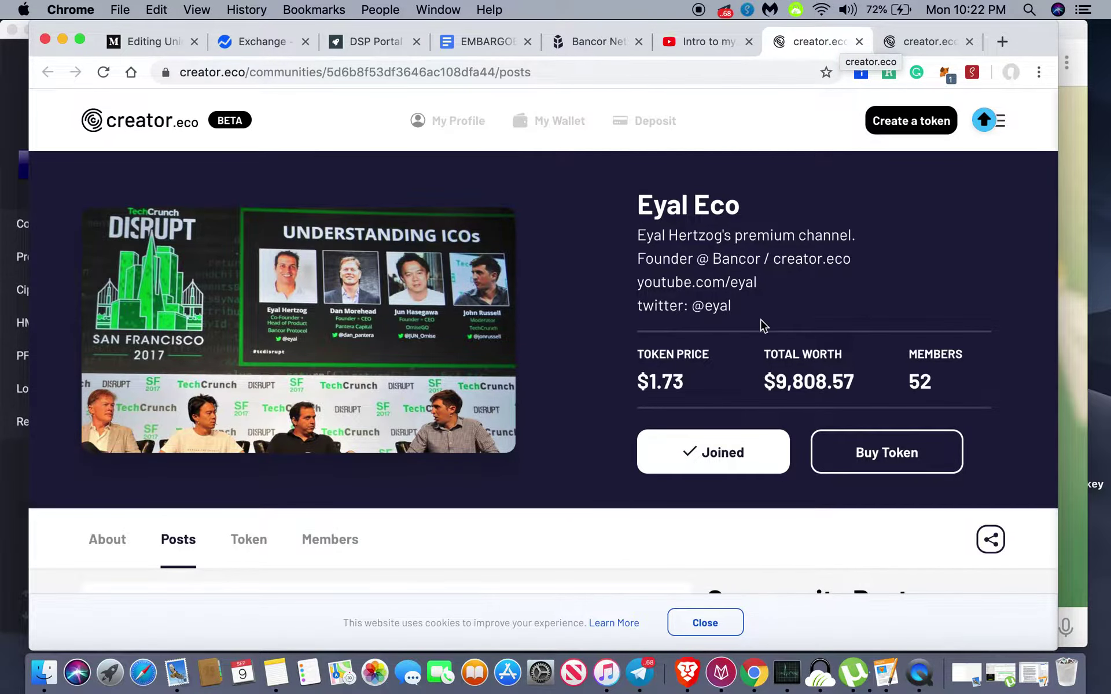
# - Scroll through the locked creator posts and community posts on the Posts tab
pyautogui.scroll(-5, 761, 346)
pyautogui.scroll(3, 761, 347)
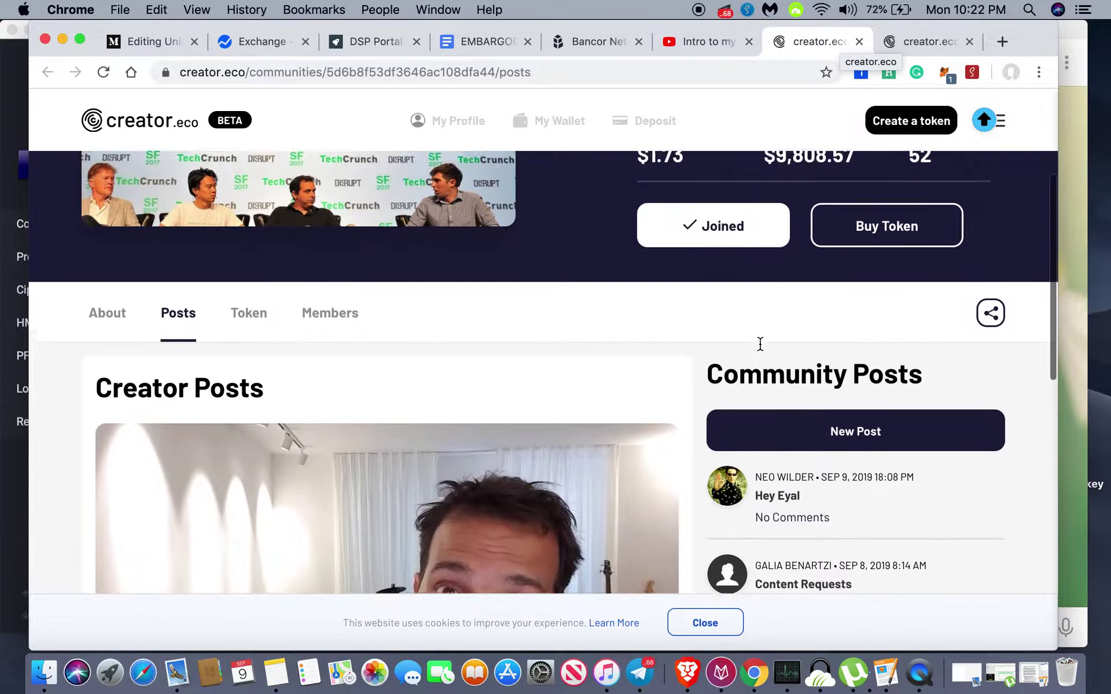
pyautogui.scroll(2, 760, 346)
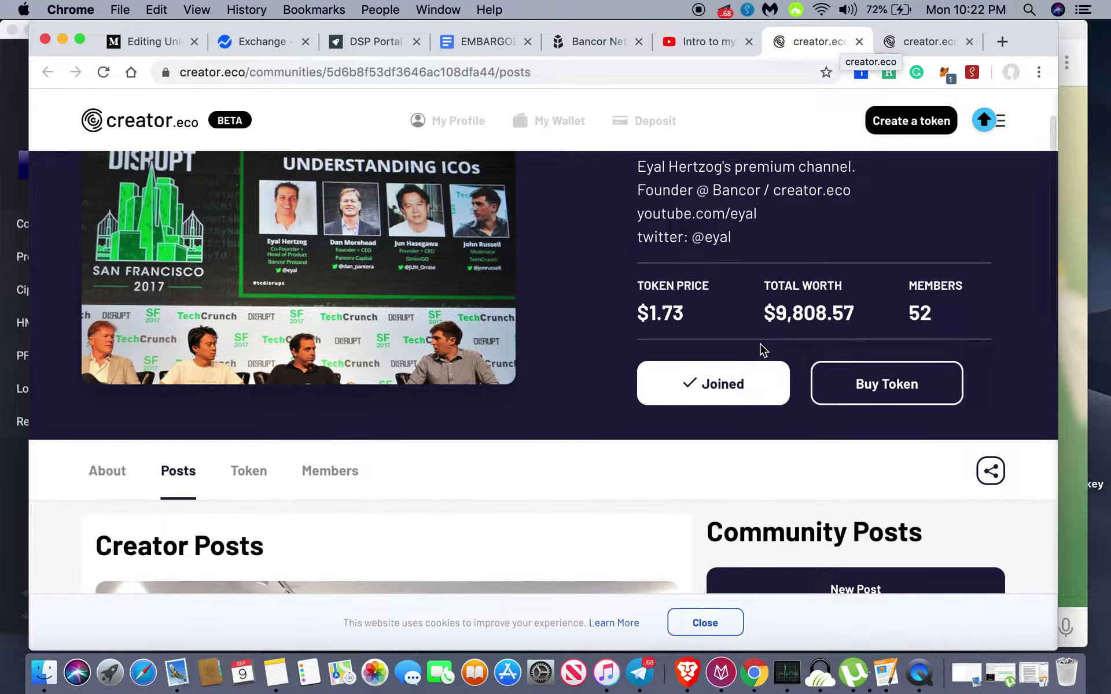
pyautogui.scroll(1, 761, 347)
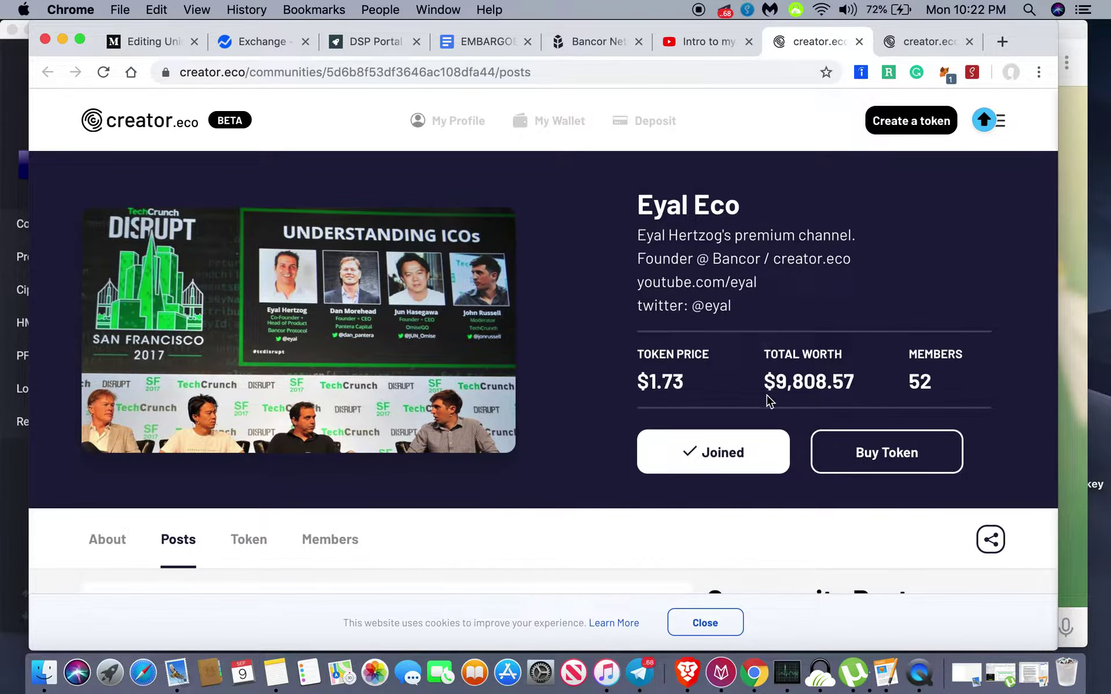
pyautogui.scroll(-2, 767, 395)
pyautogui.scroll(-8, 769, 400)
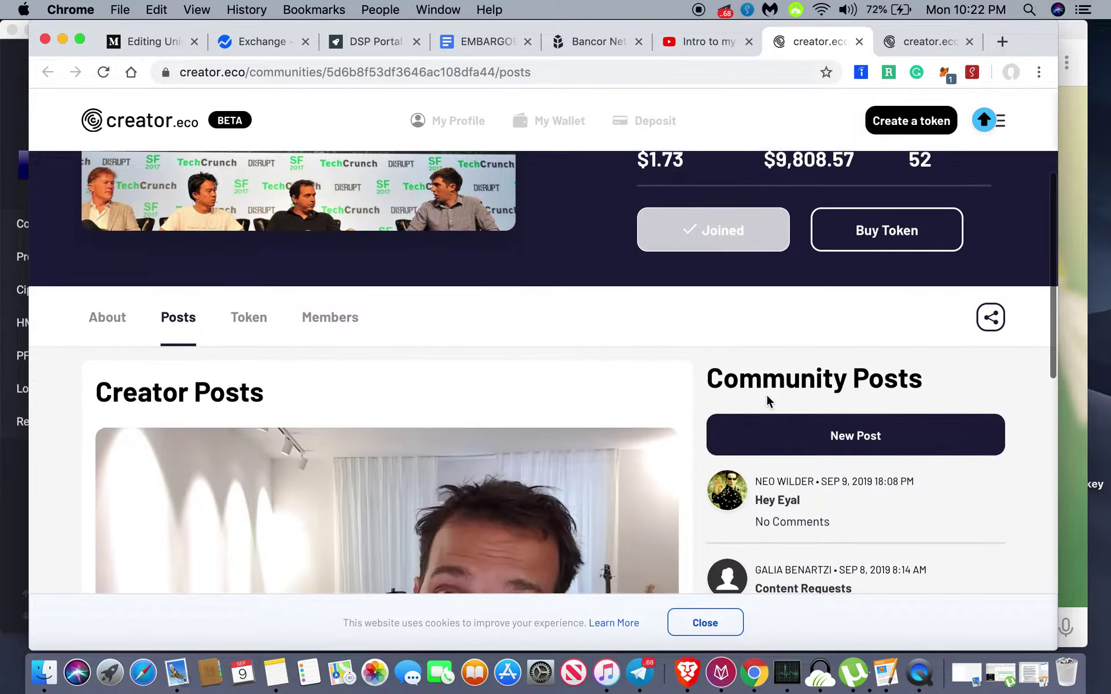
pyautogui.scroll(8, 769, 401)
pyautogui.scroll(2, 741, 394)
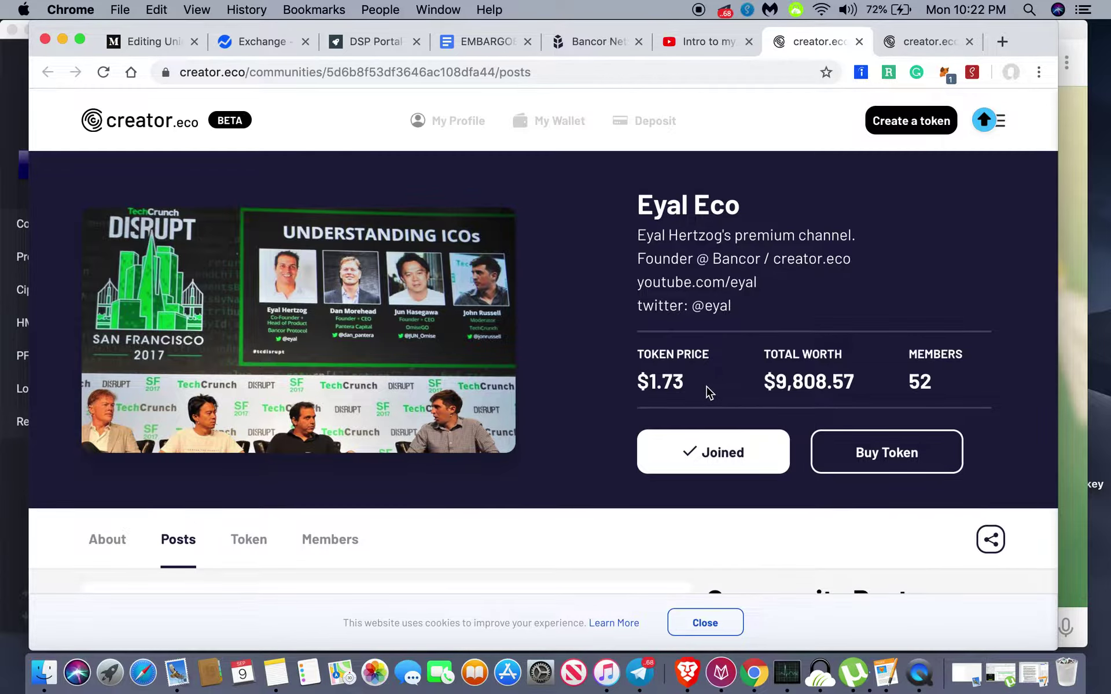
pyautogui.scroll(-2, 707, 389)
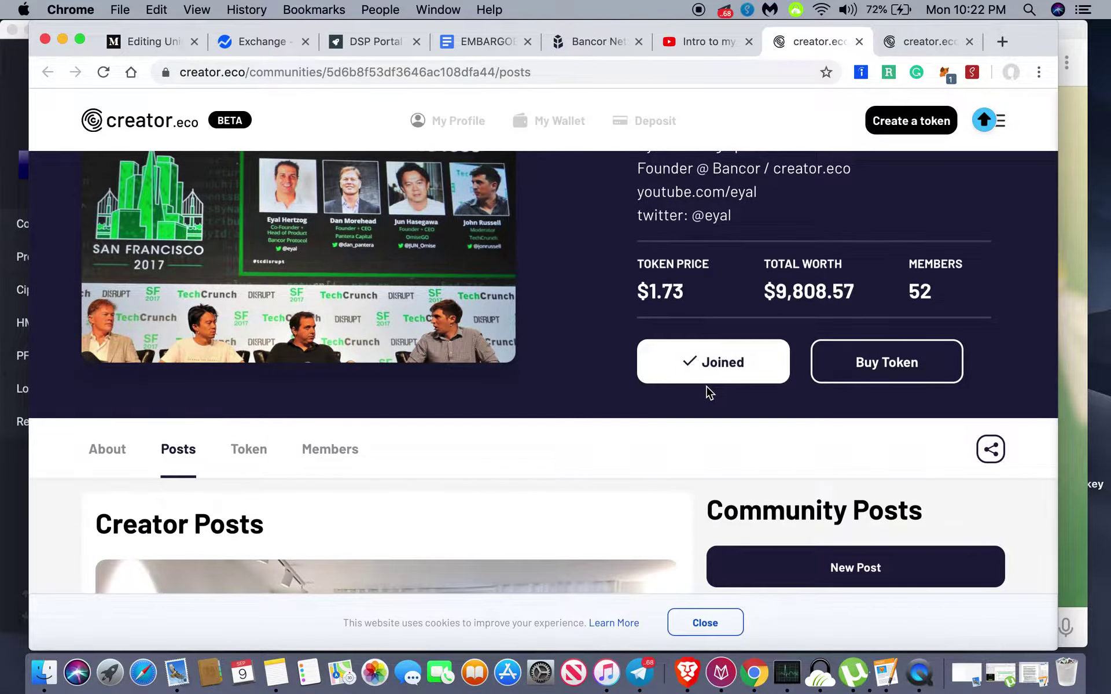
pyautogui.scroll(-3, 707, 391)
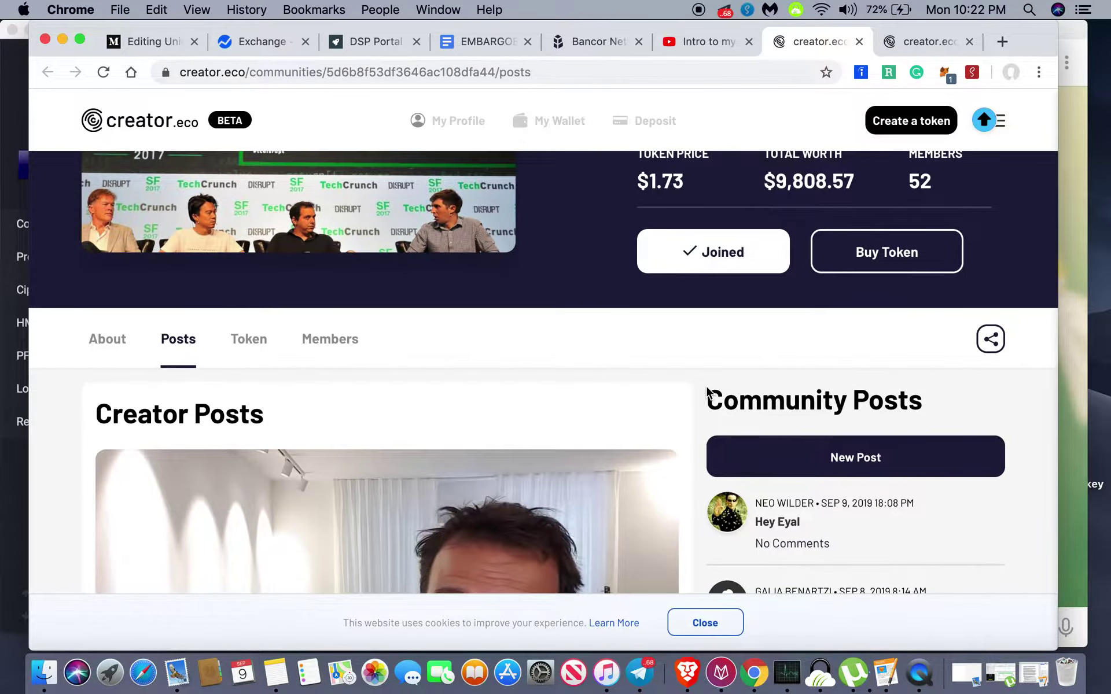
pyautogui.scroll(-10, 707, 392)
pyautogui.scroll(-6, 706, 387)
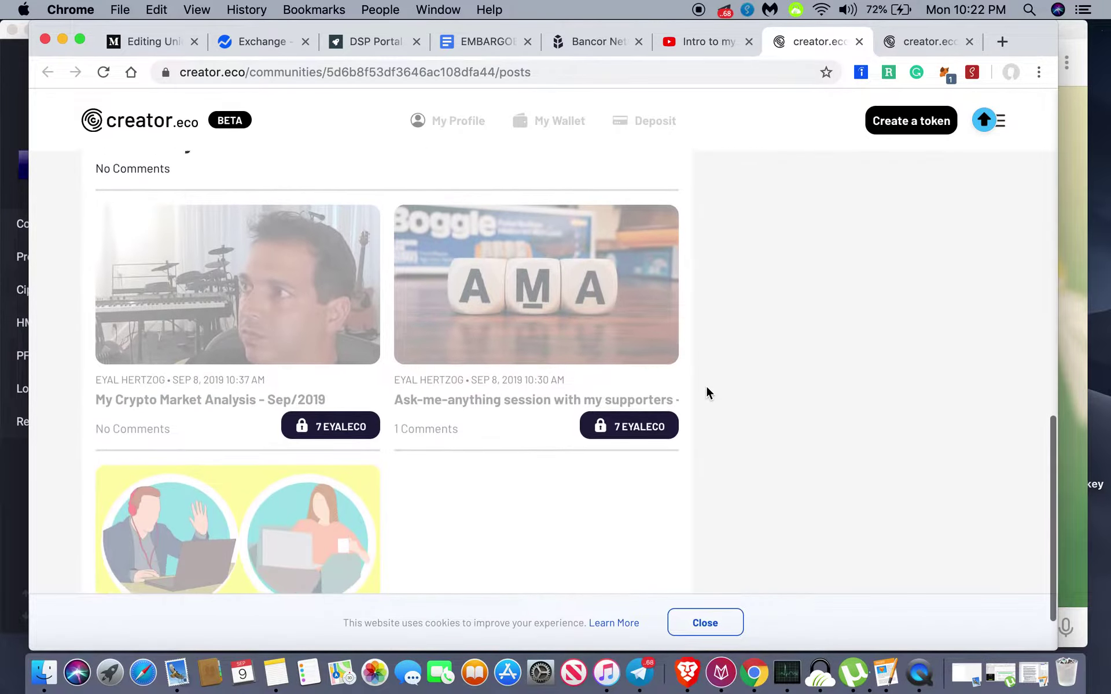
pyautogui.scroll(15, 706, 387)
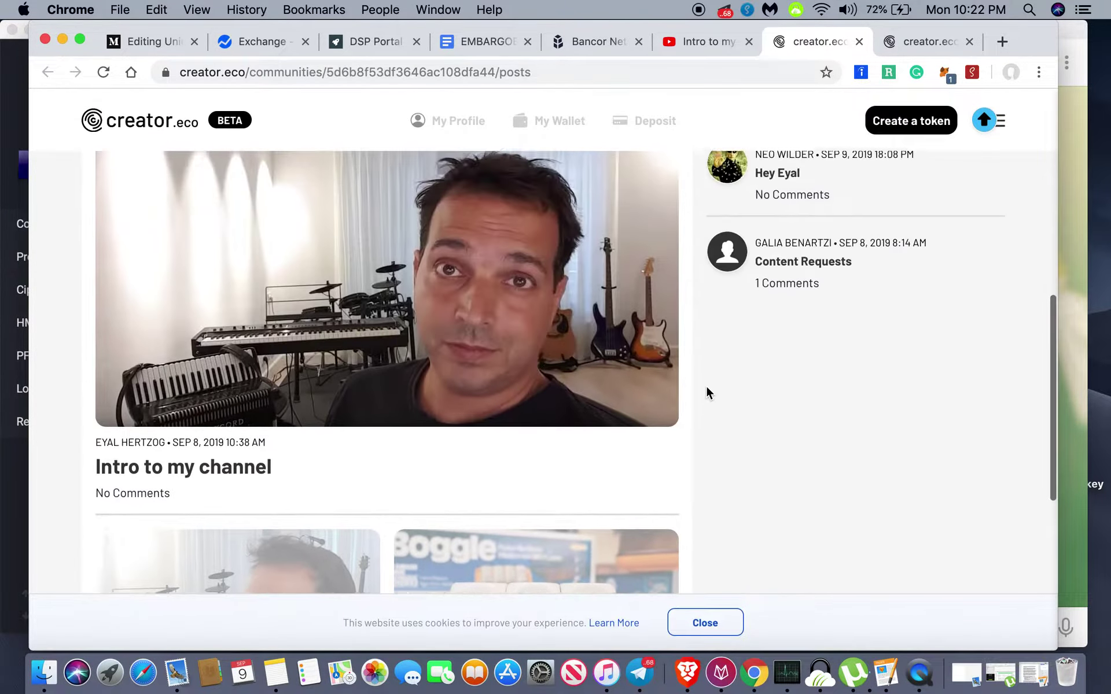
pyautogui.scroll(5, 706, 387)
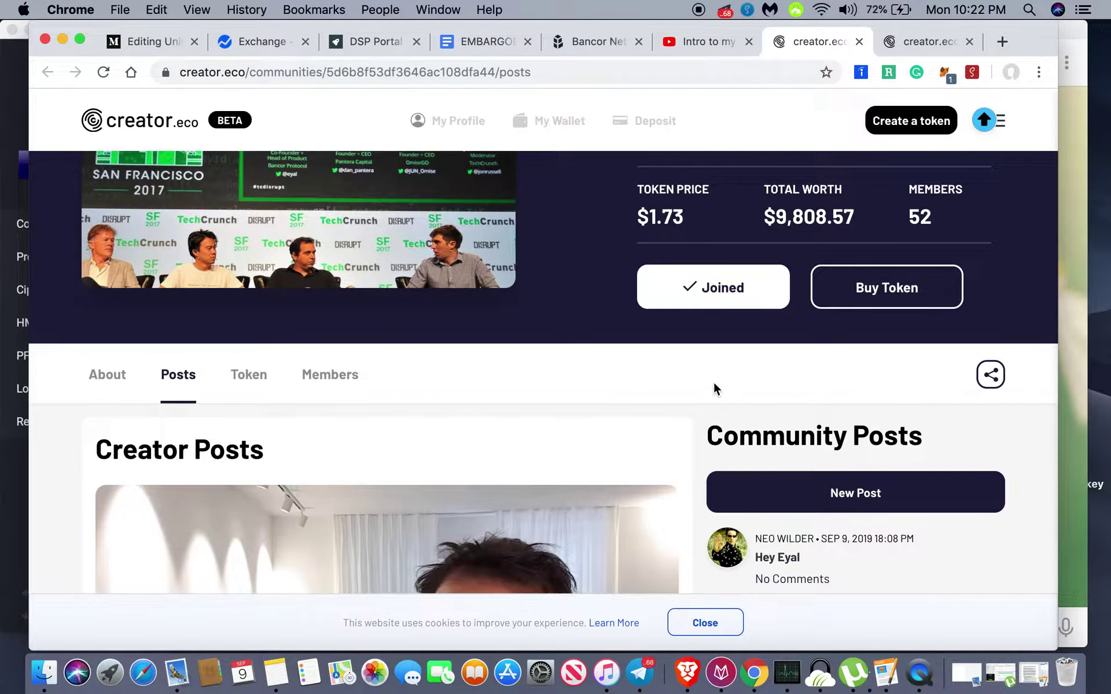
pyautogui.scroll(3, 727, 344)
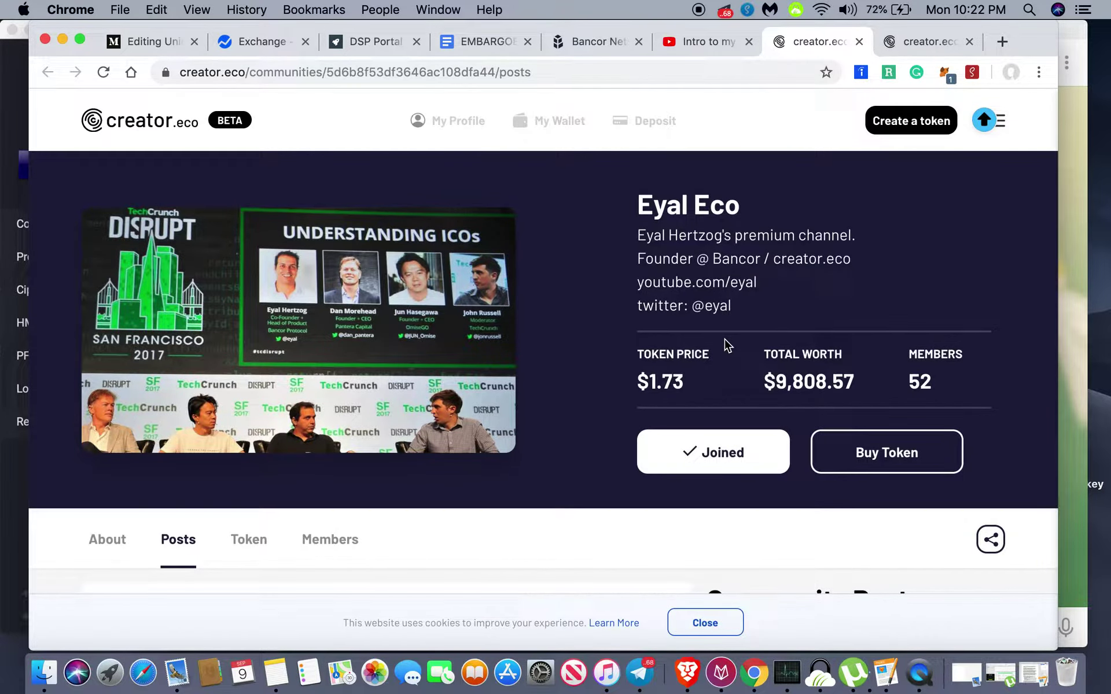
pyautogui.scroll(-10, 727, 346)
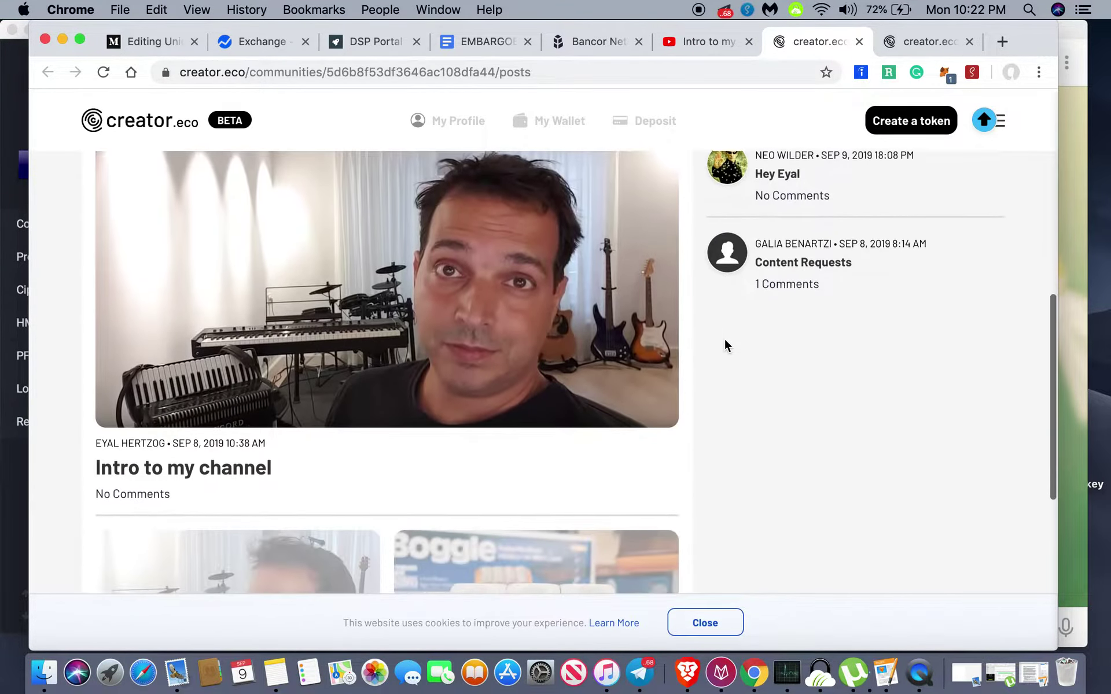
pyautogui.scroll(-5, 592, 422)
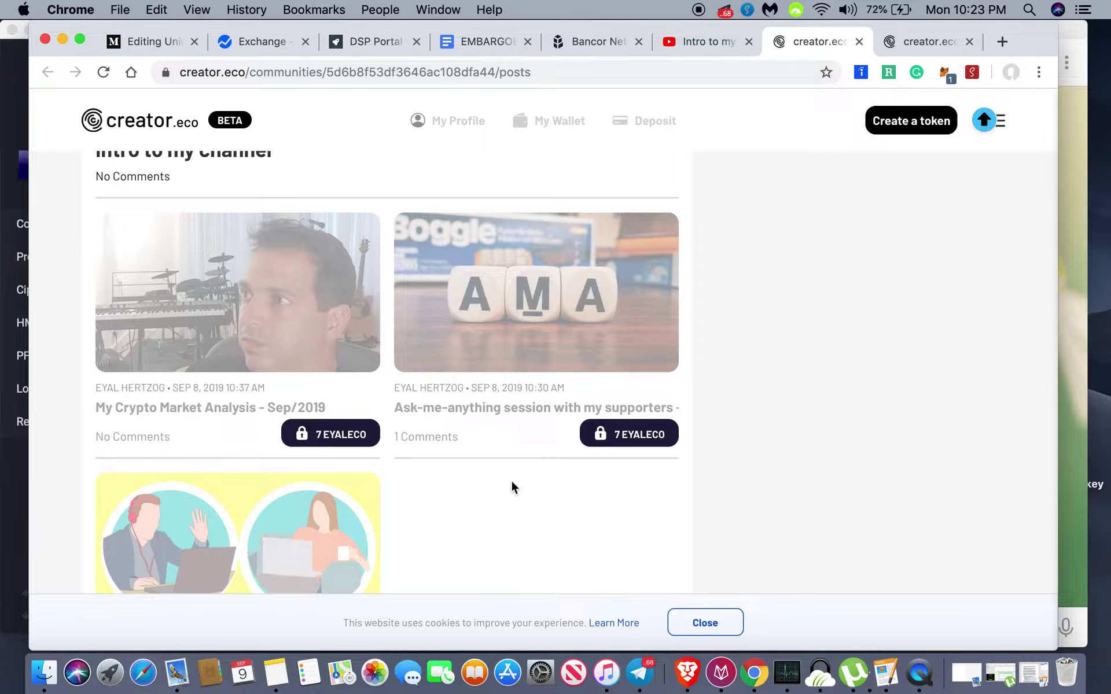
pyautogui.scroll(-3, 511, 482)
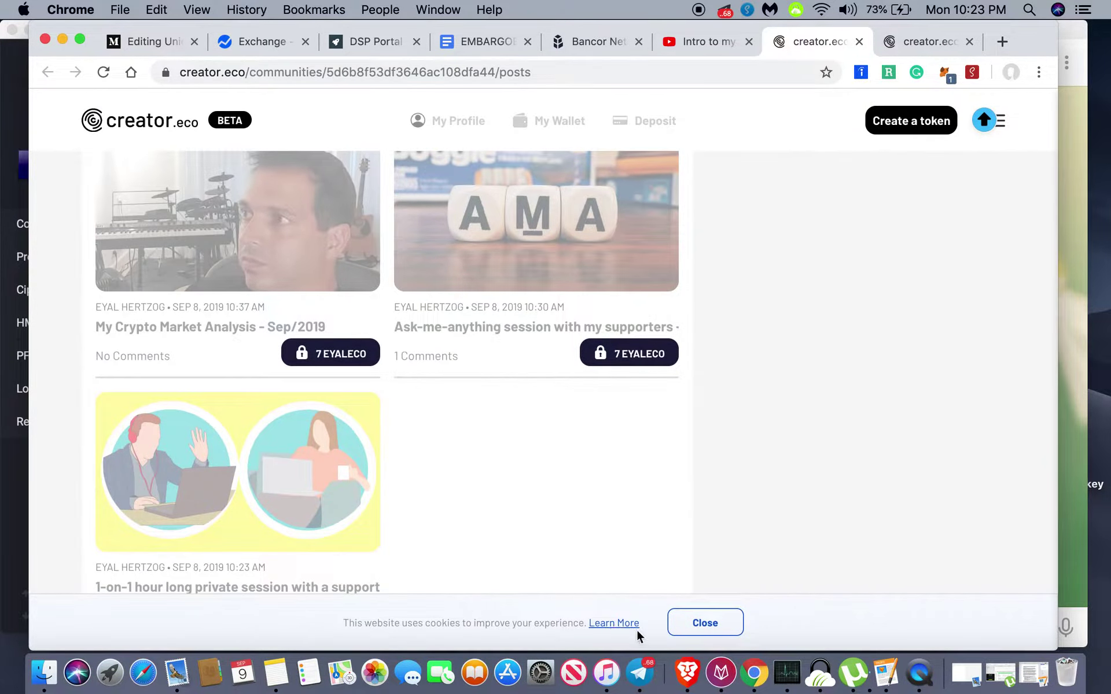
# - Dismiss the cookie notice, return to the page top, and open the EYALECO Buy Token form
pyautogui.click(687, 626)
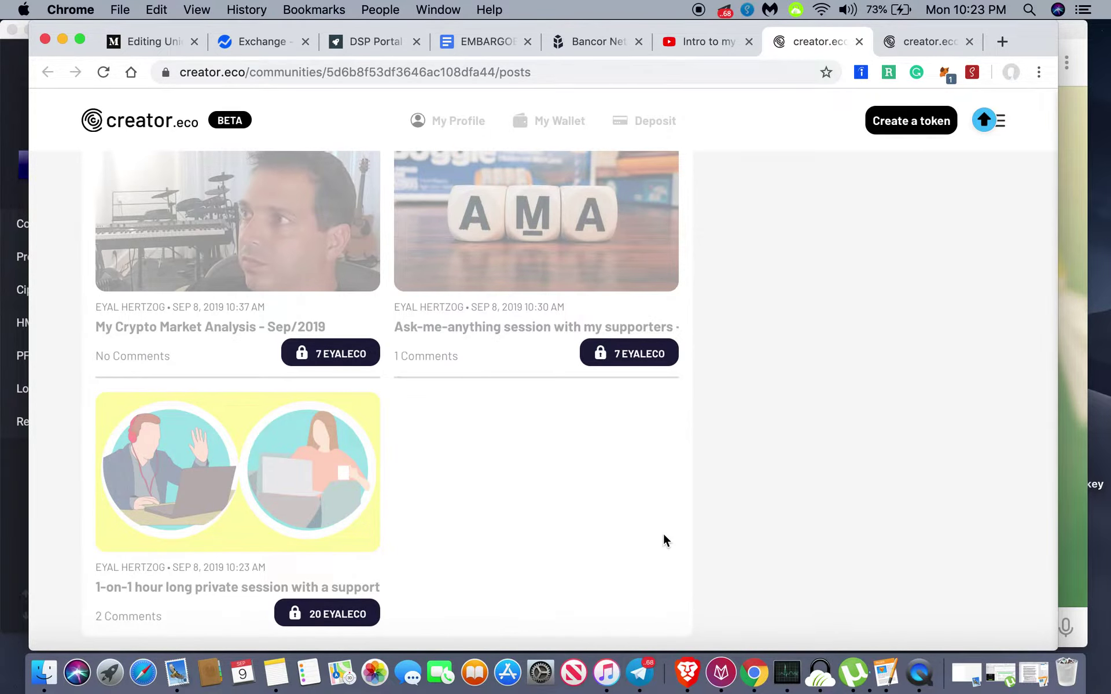
pyautogui.scroll(10, 664, 540)
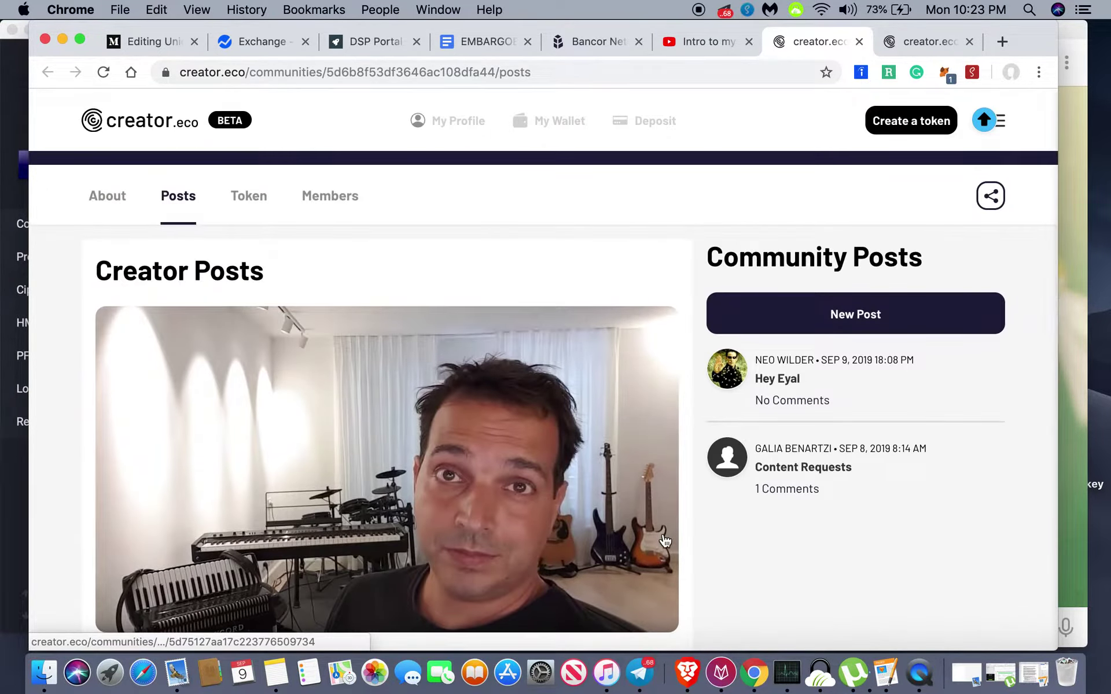
pyautogui.scroll(2, 665, 540)
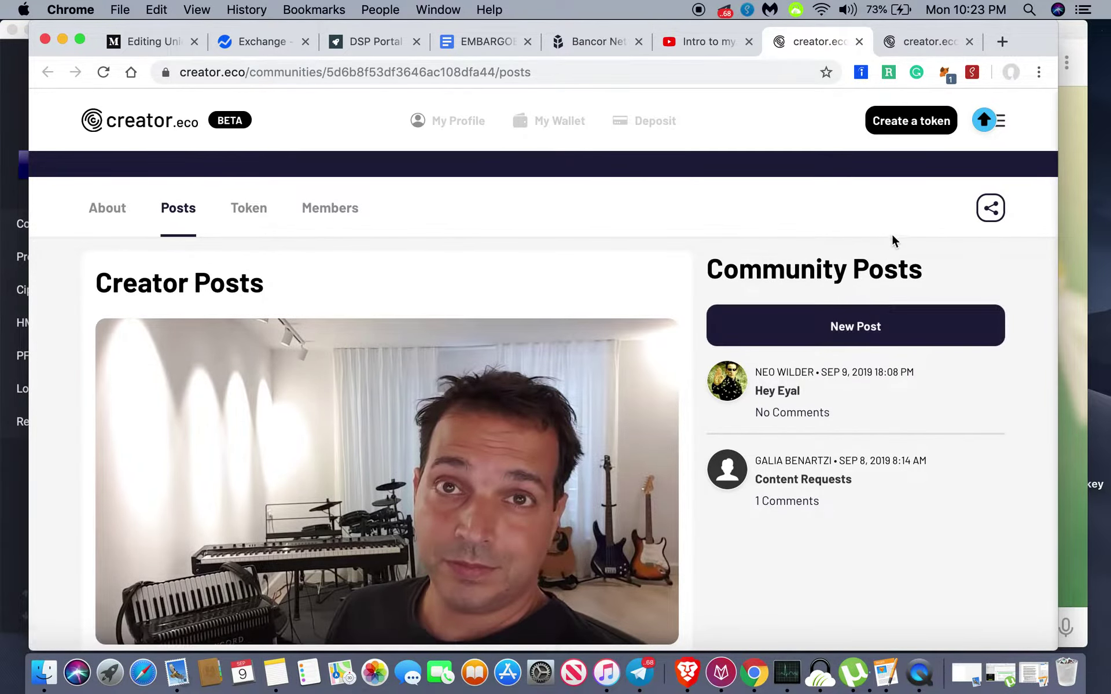
pyautogui.scroll(5, 916, 154)
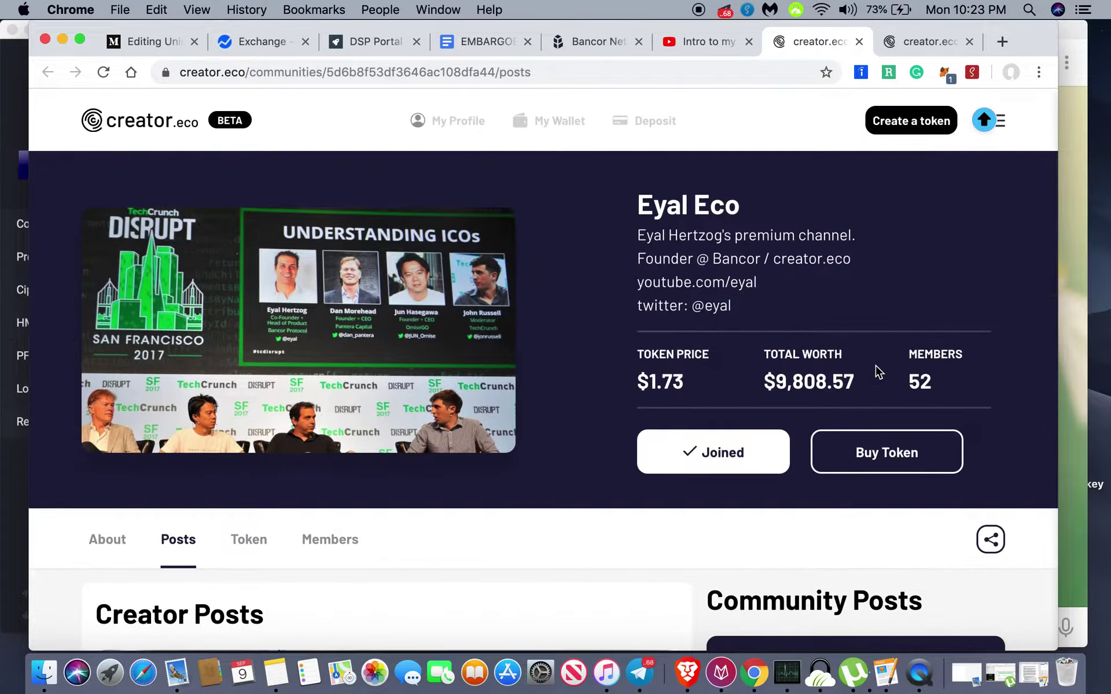
pyautogui.click(865, 455)
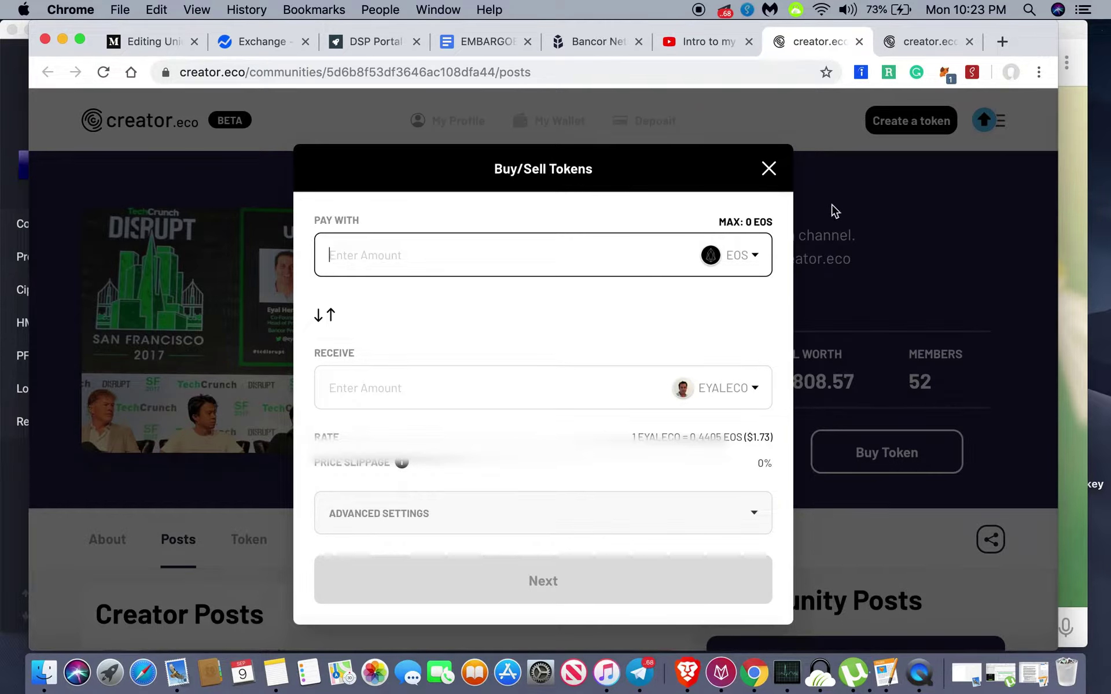
# - Switch payment to BNT, enter 300 as the amount, and proceed to the confirmation screen
pyautogui.click(731, 255)
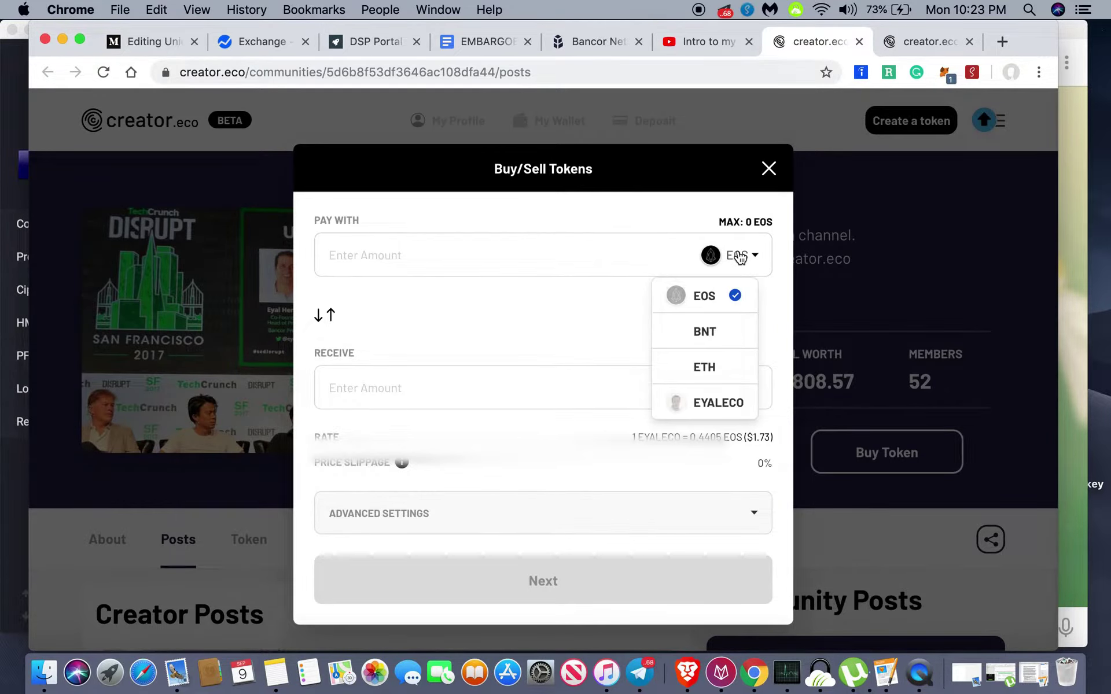
pyautogui.click(735, 328)
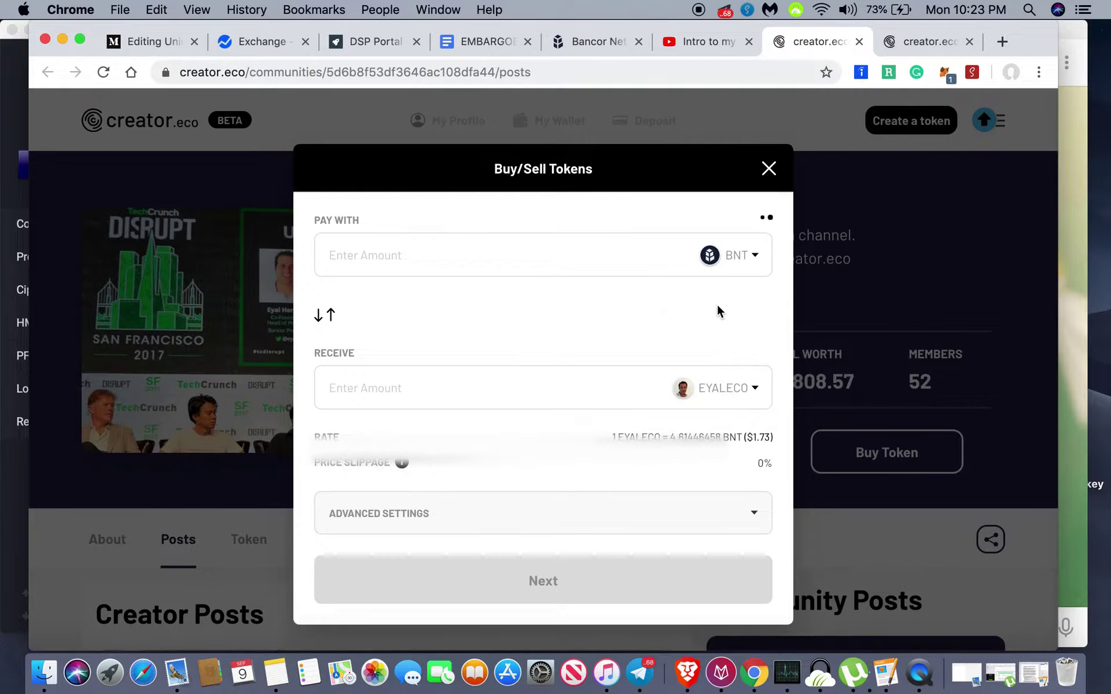
pyautogui.click(660, 268)
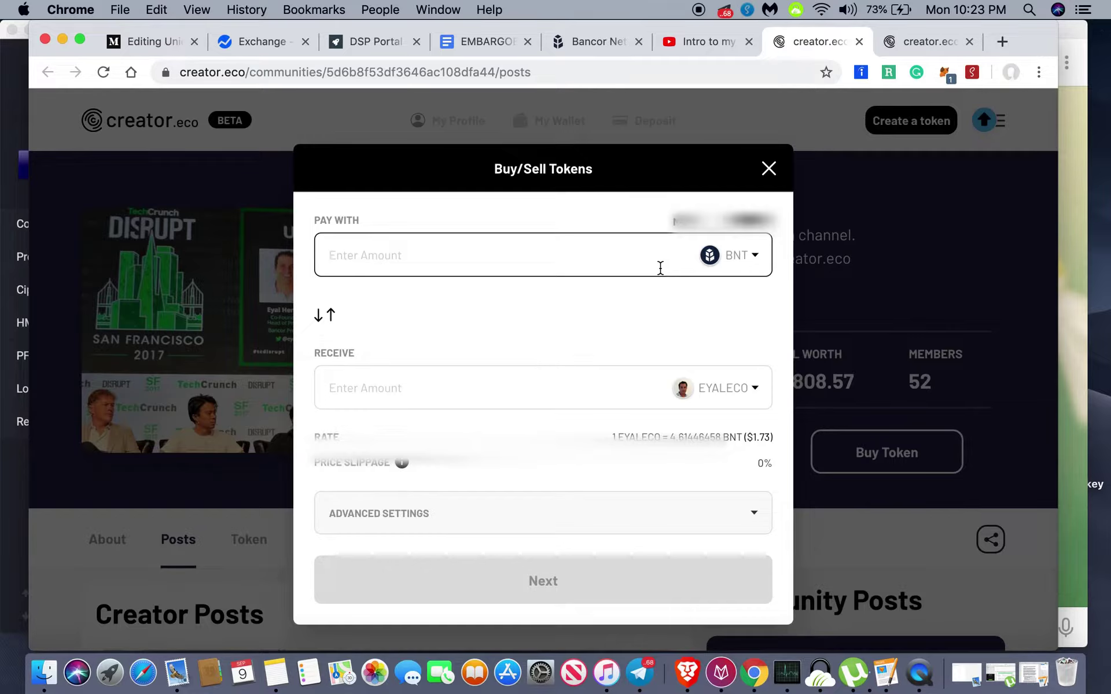
pyautogui.write('300')
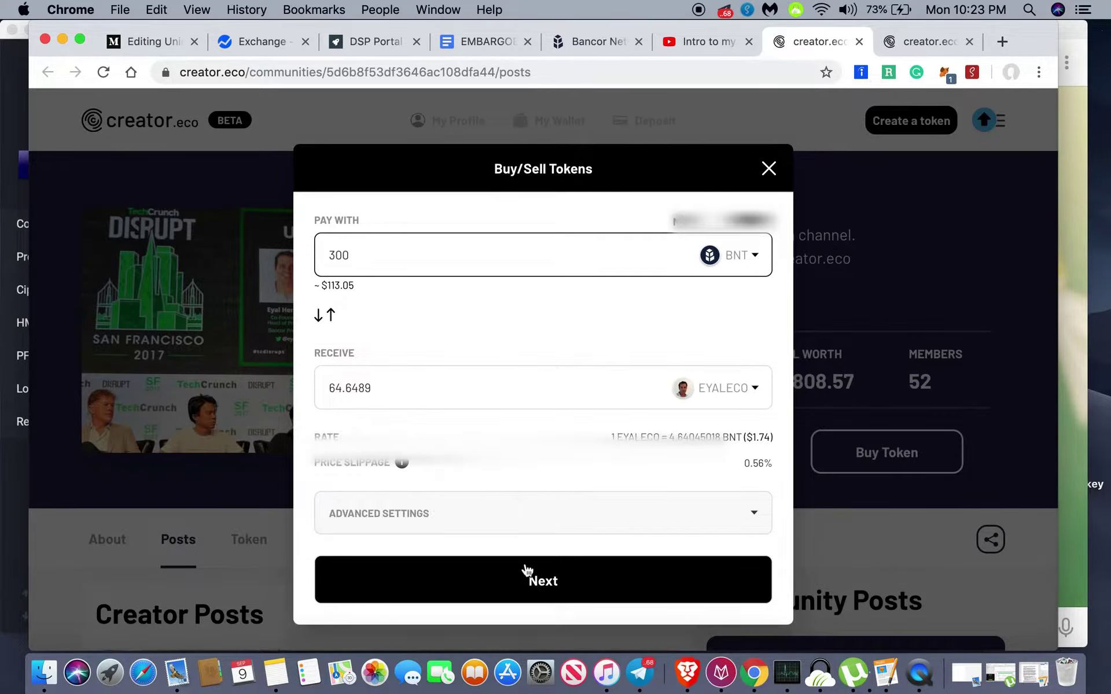
pyautogui.click(529, 584)
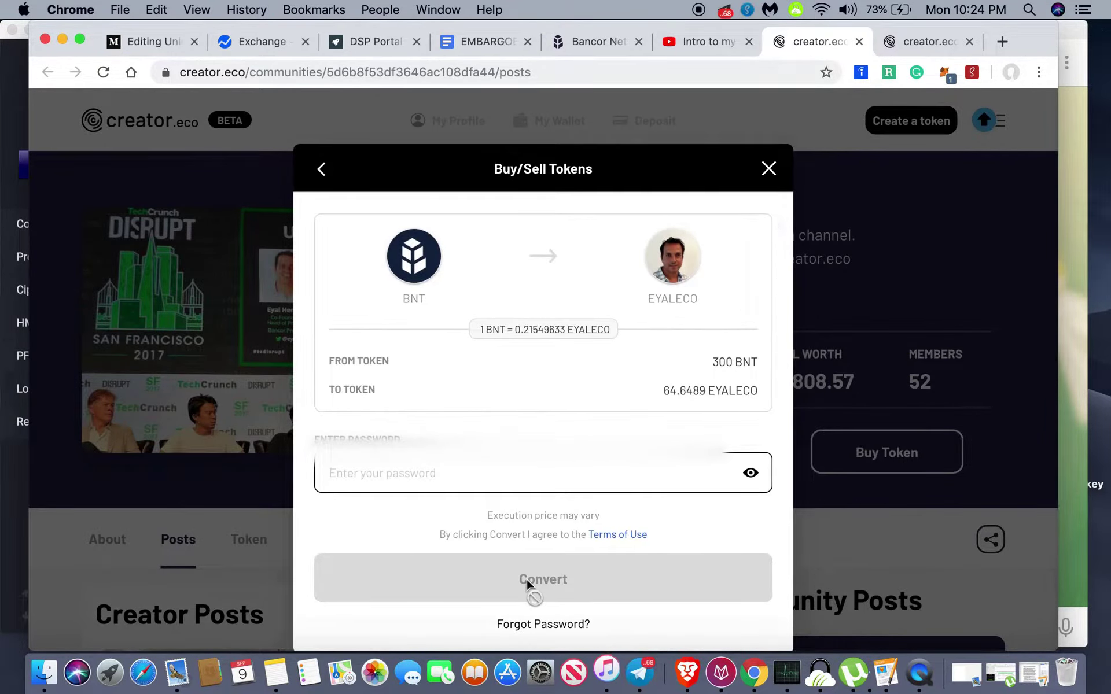
# - Enter the account password and attempt converting 300 BNT into EYALECO
pyautogui.press('super+v')
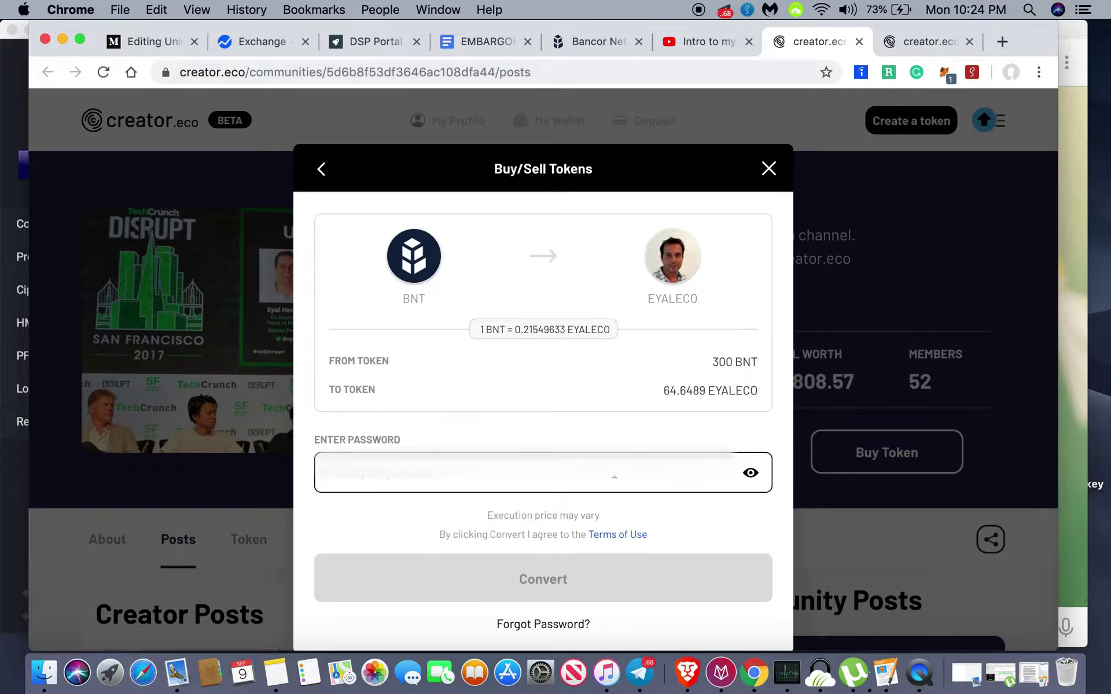
pyautogui.write('•')
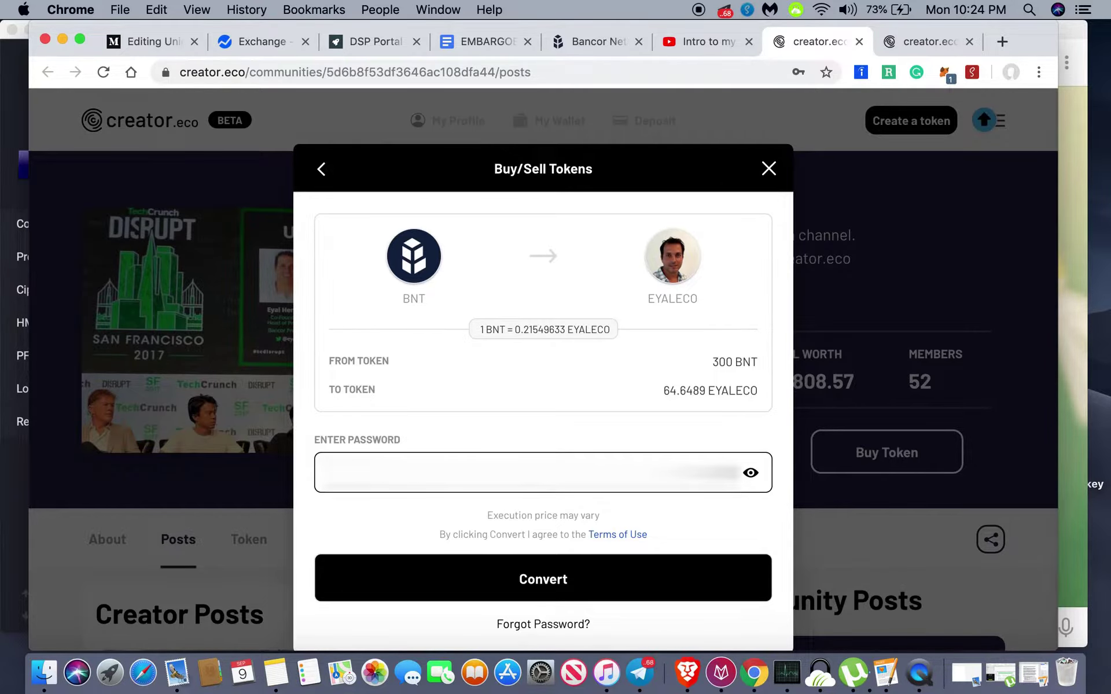
pyautogui.click(619, 573)
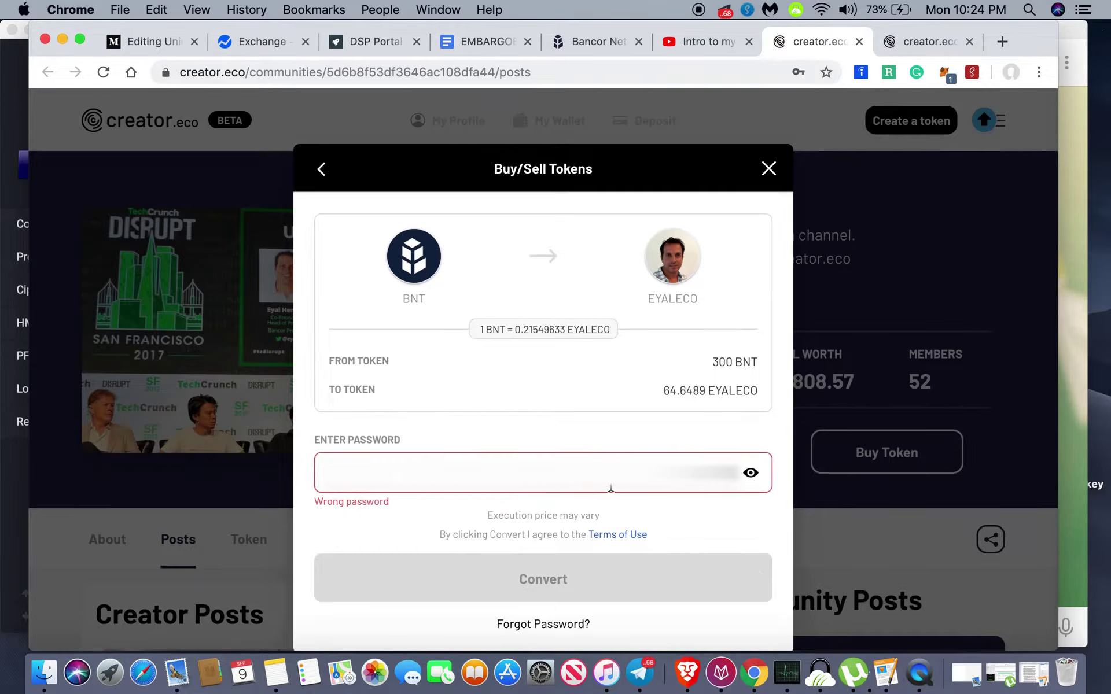
# - Re-enter the password after the Wrong password error and resubmit the conversion
pyautogui.press('BackSpace')
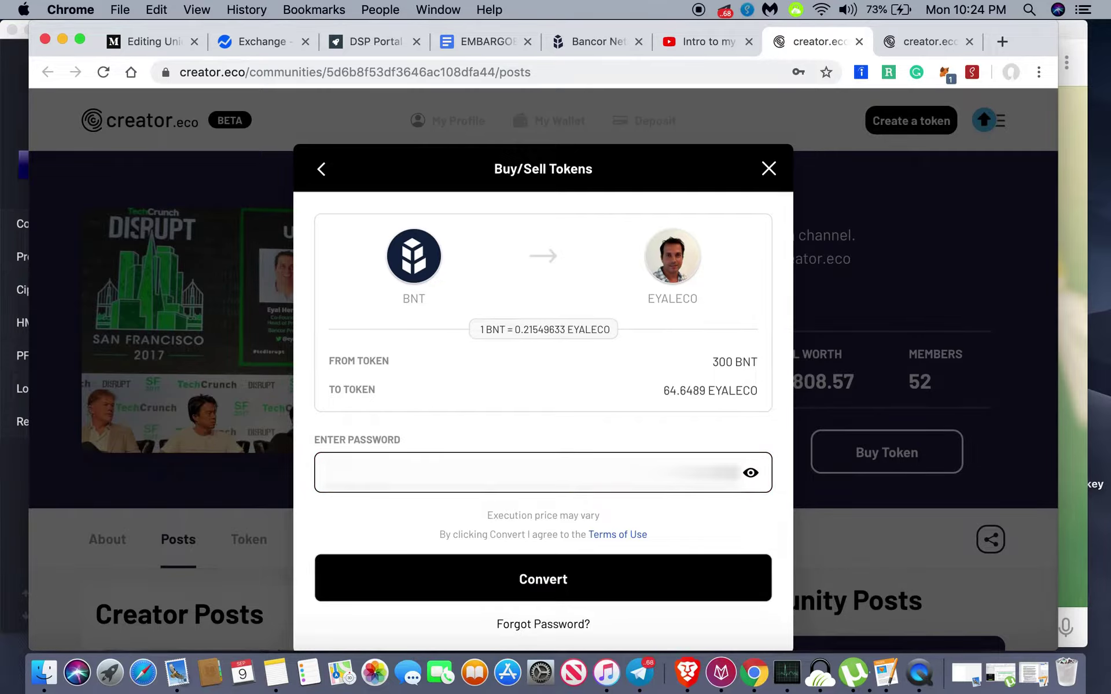
pyautogui.press('BackSpace')
pyautogui.press('super+v')
pyautogui.press('Return')
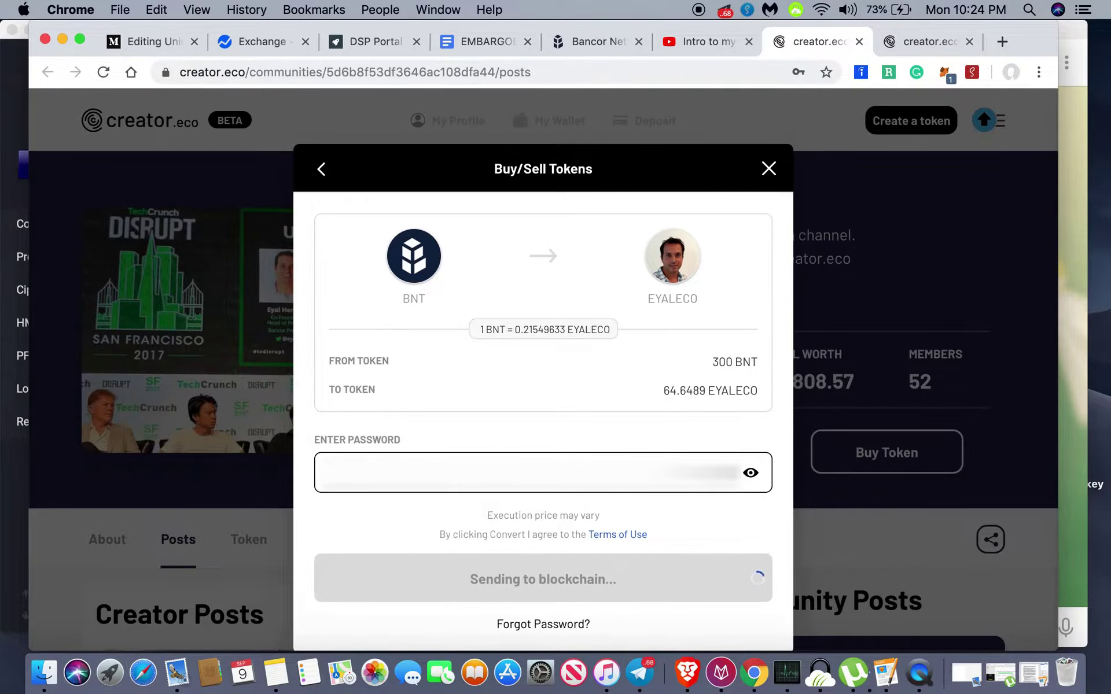
pyautogui.click(683, 418)
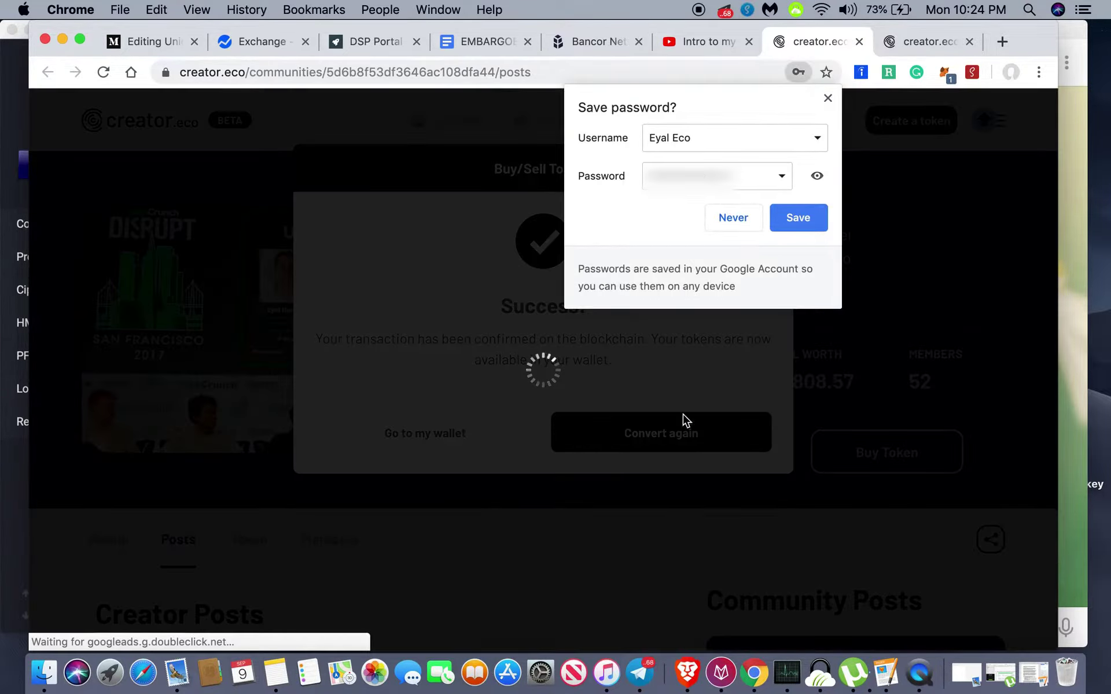
# - Dismiss the save-password prompt, answer question 1, and give 'content creators' for question 2
pyautogui.click(752, 227)
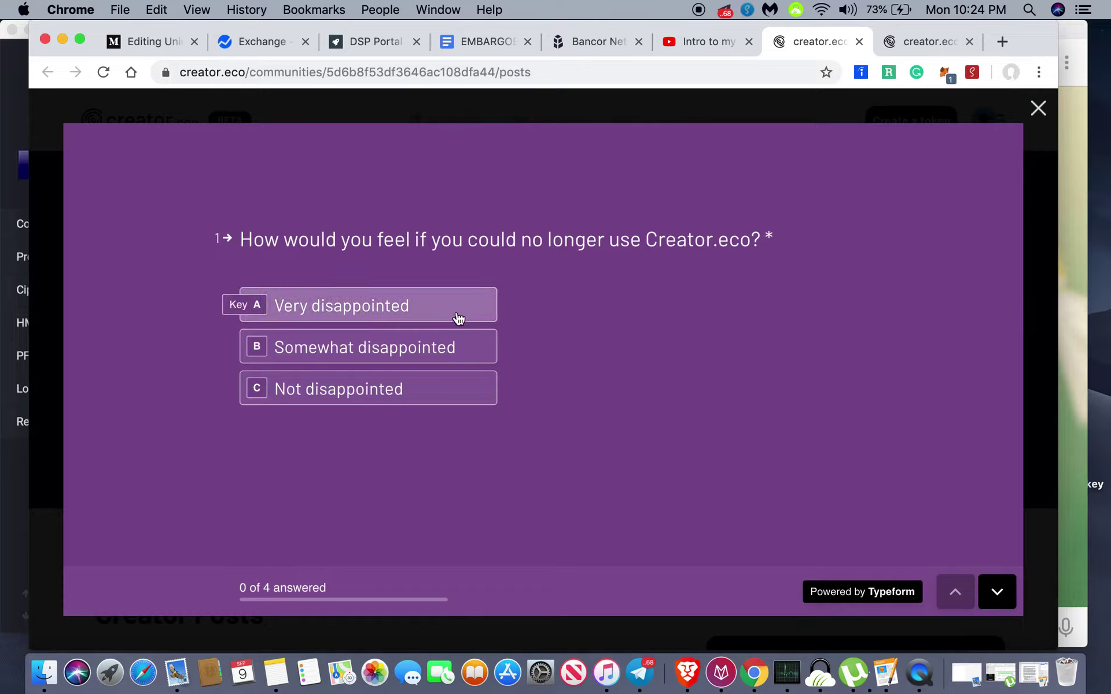
pyautogui.click(452, 347)
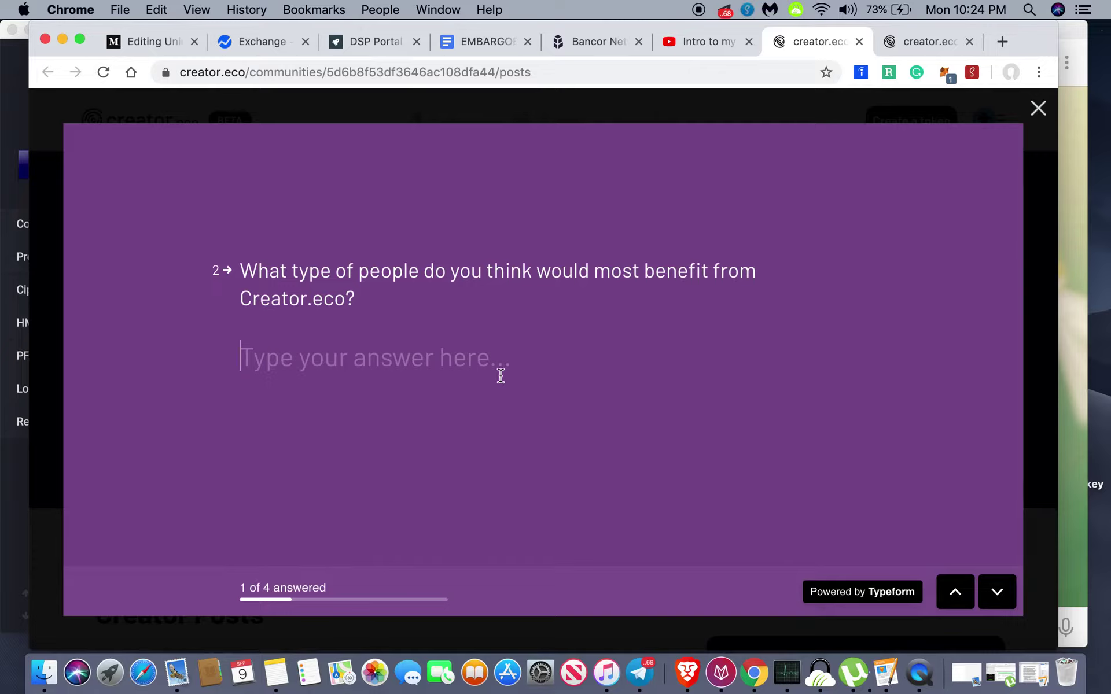
pyautogui.write('c')
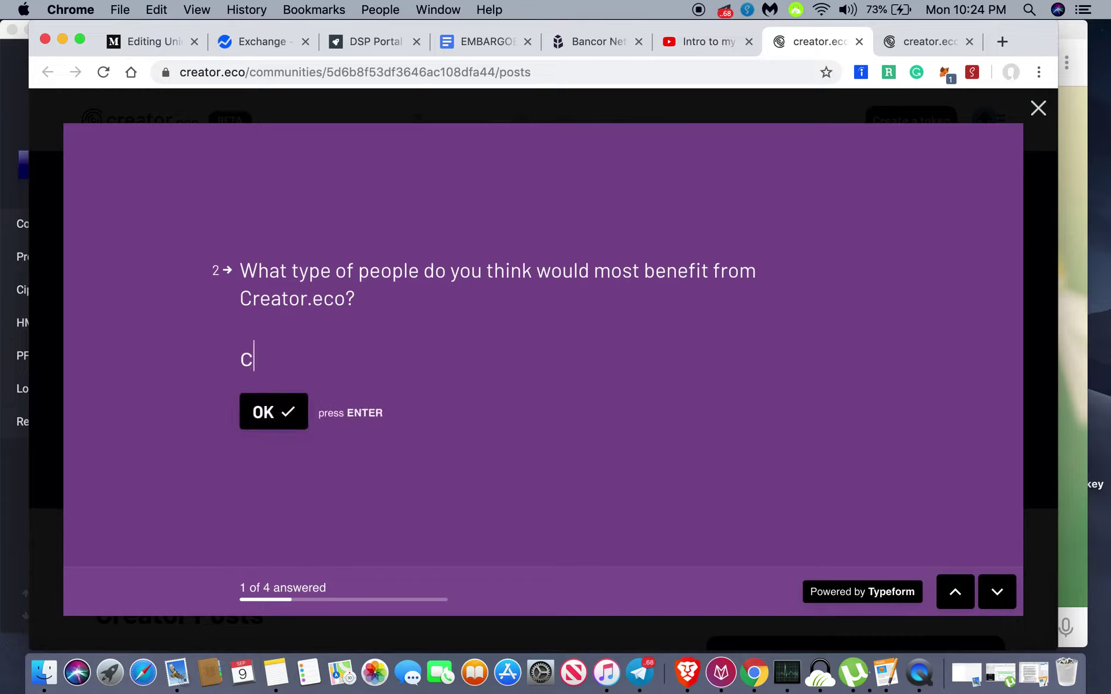
pyautogui.write('ontent ')
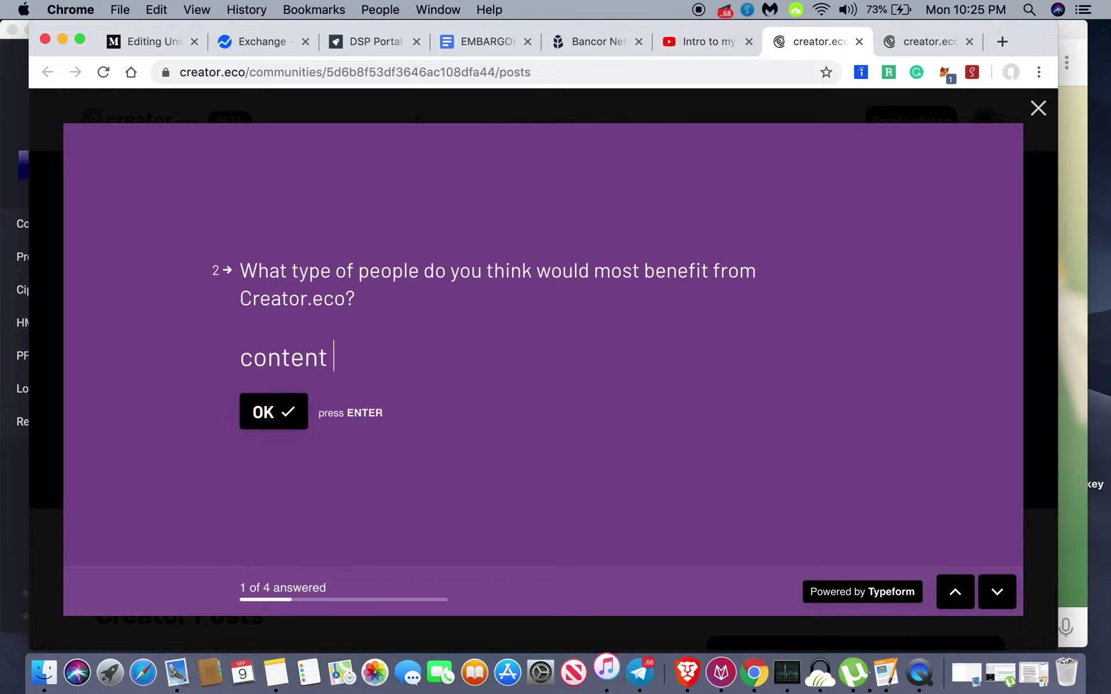
pyautogui.write('creators')
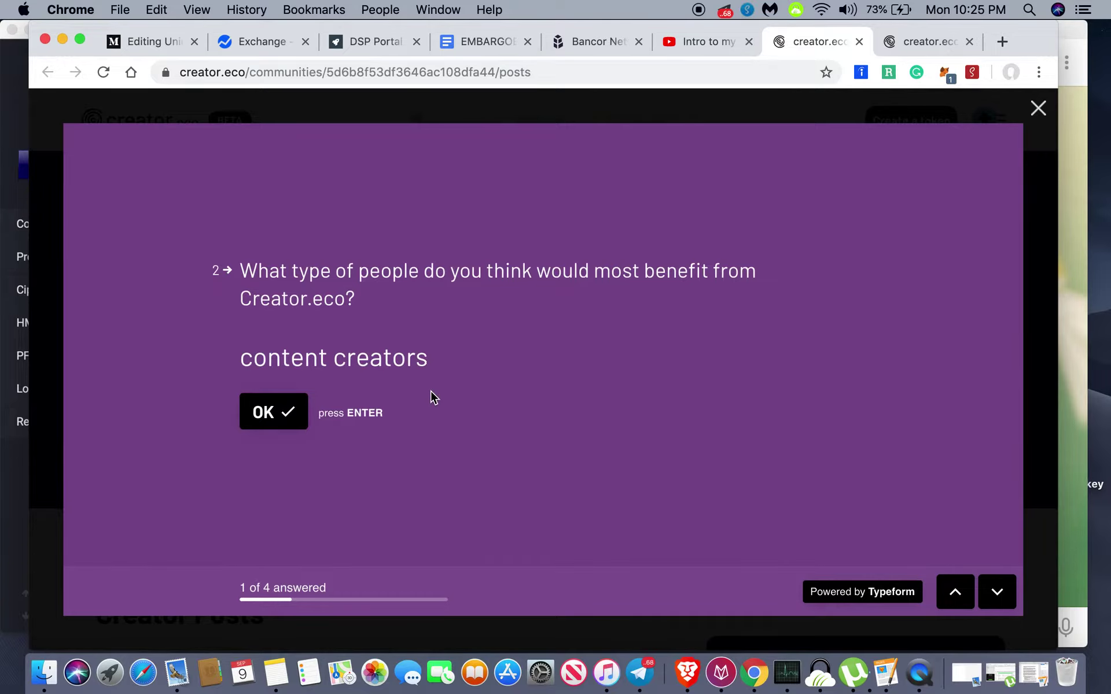
pyautogui.press('Return')
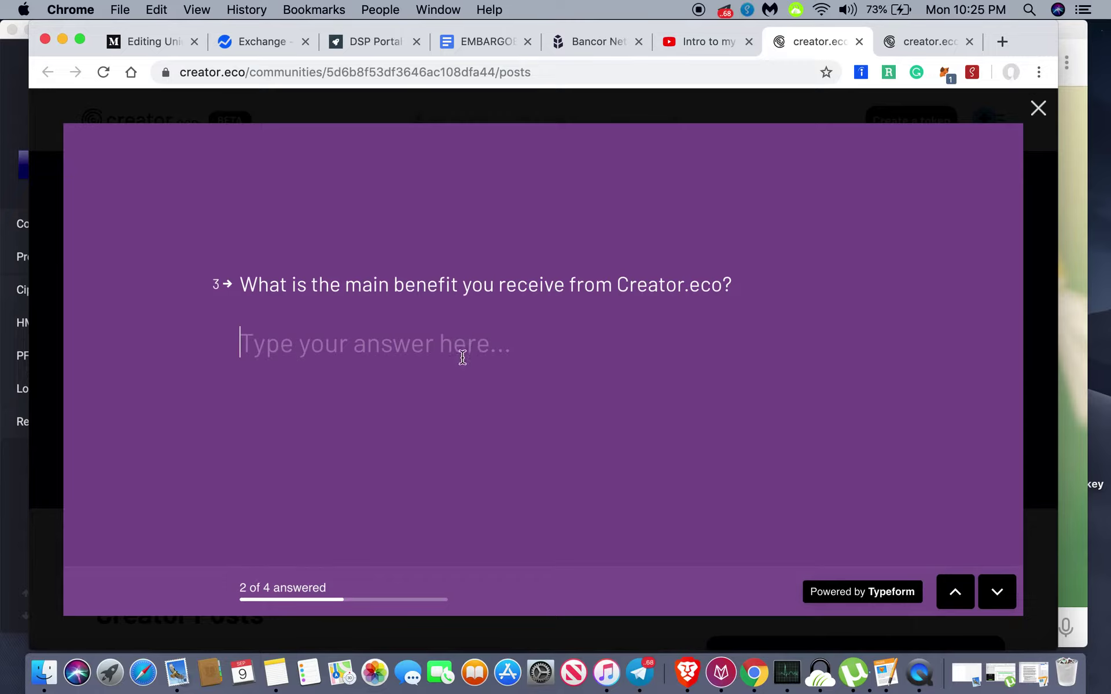
# - Answer 'yet to be determined' and 'allow open access to US citizens', then submit the survey
pyautogui.write('yet to')
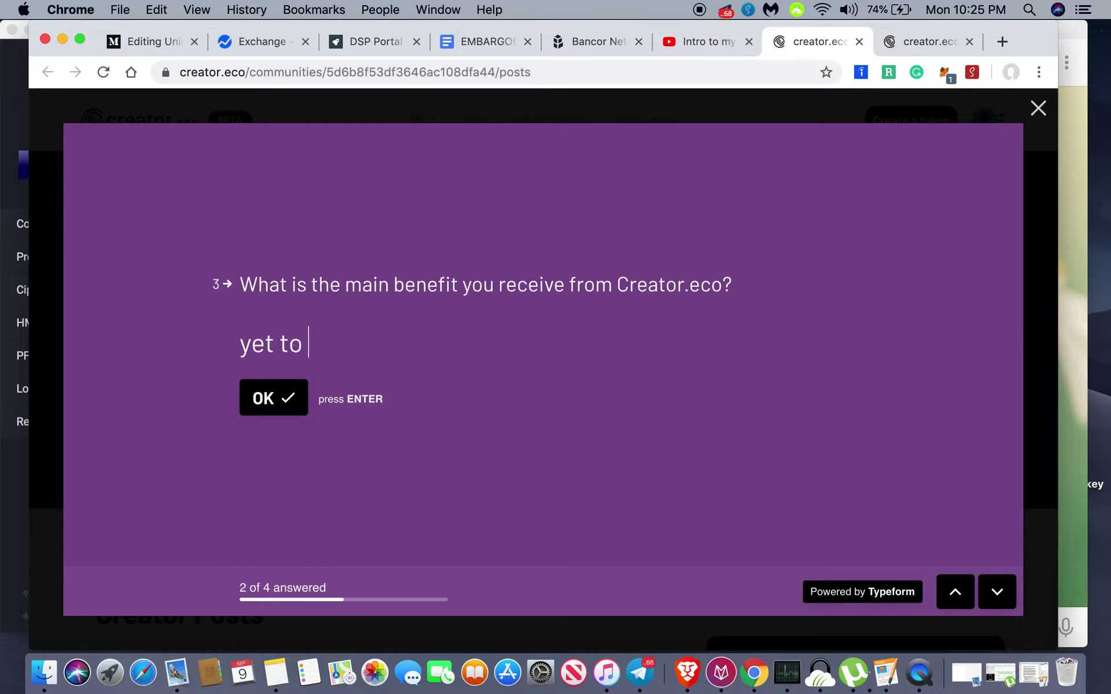
pyautogui.write(' be determined')
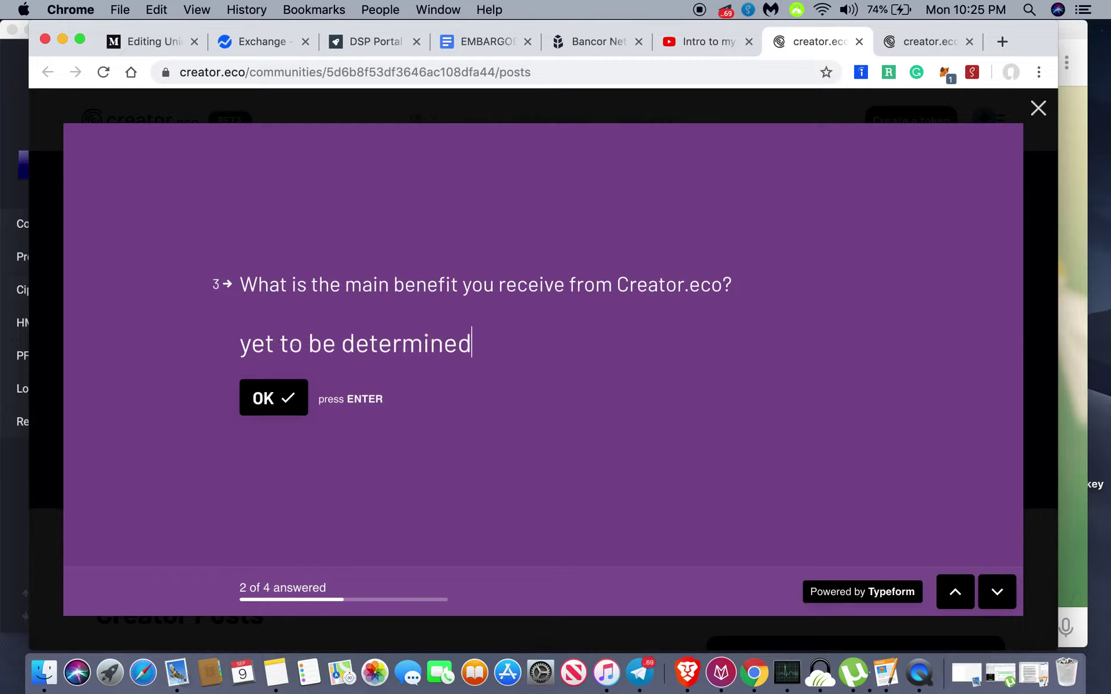
pyautogui.press('Return')
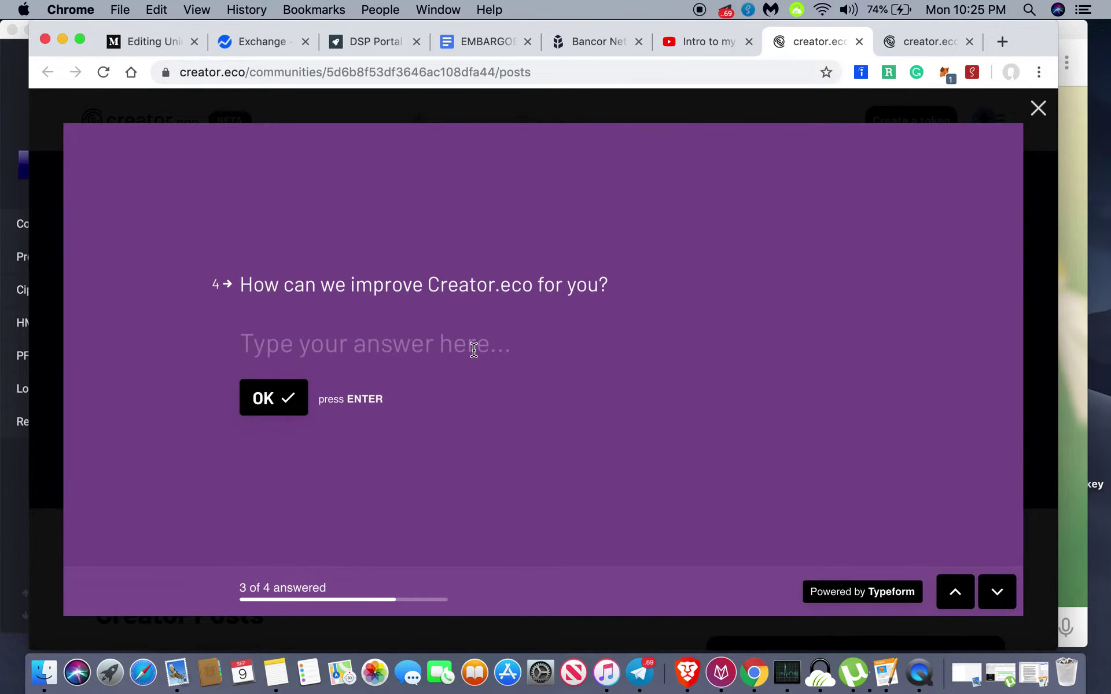
pyautogui.write('allo')
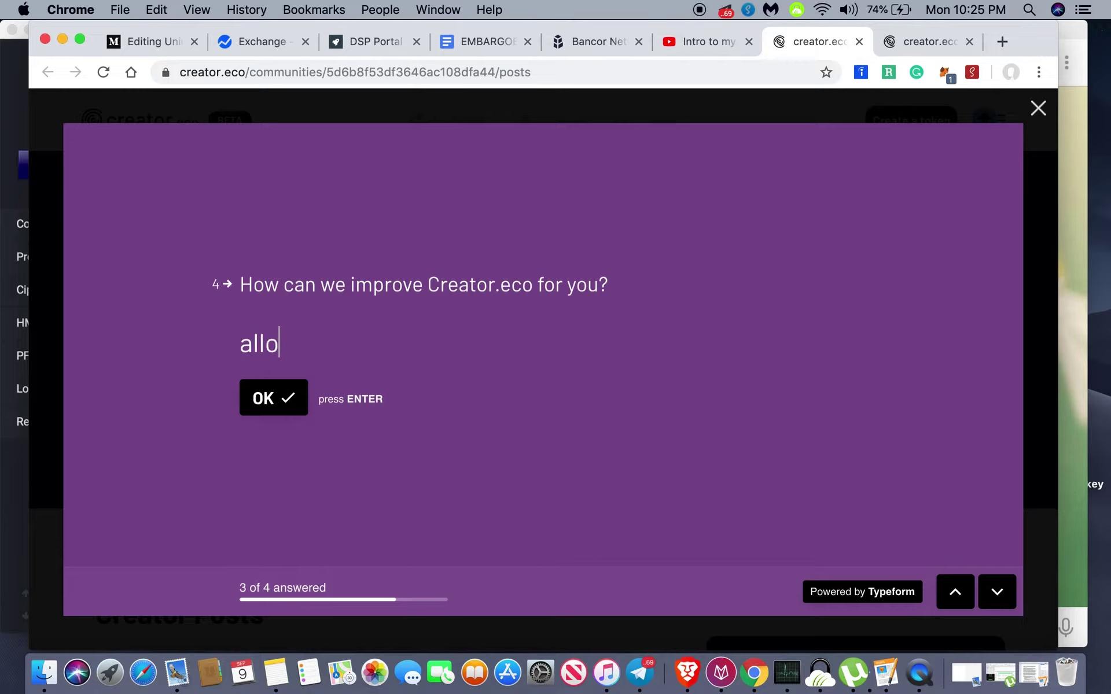
pyautogui.write('w open acc')
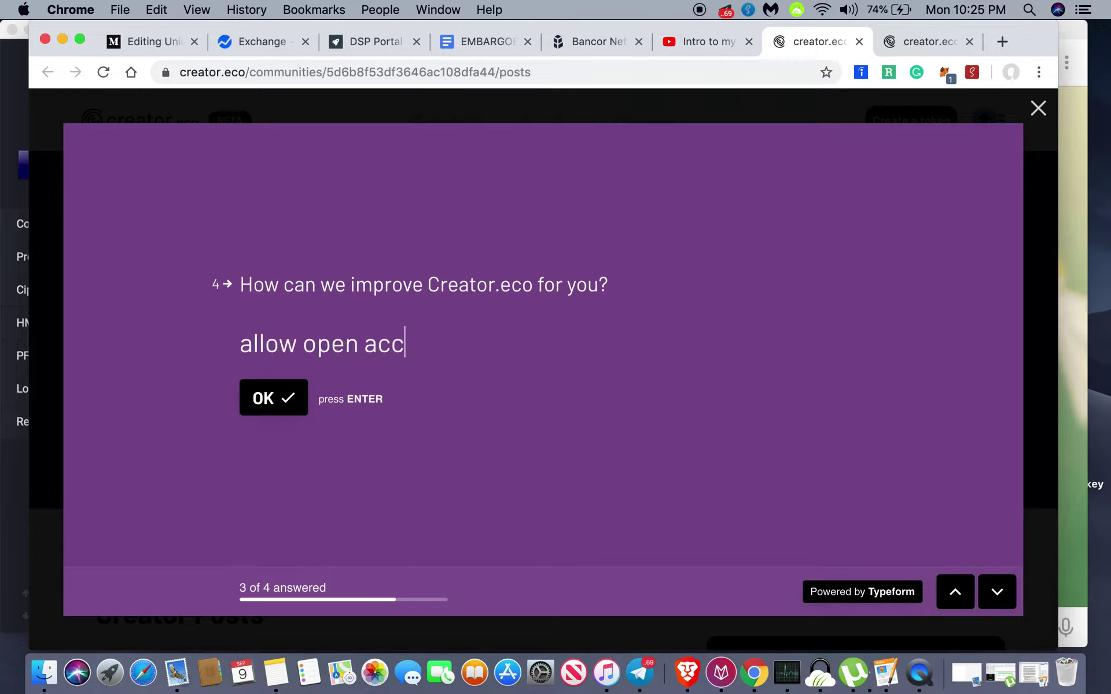
pyautogui.write('ess to US')
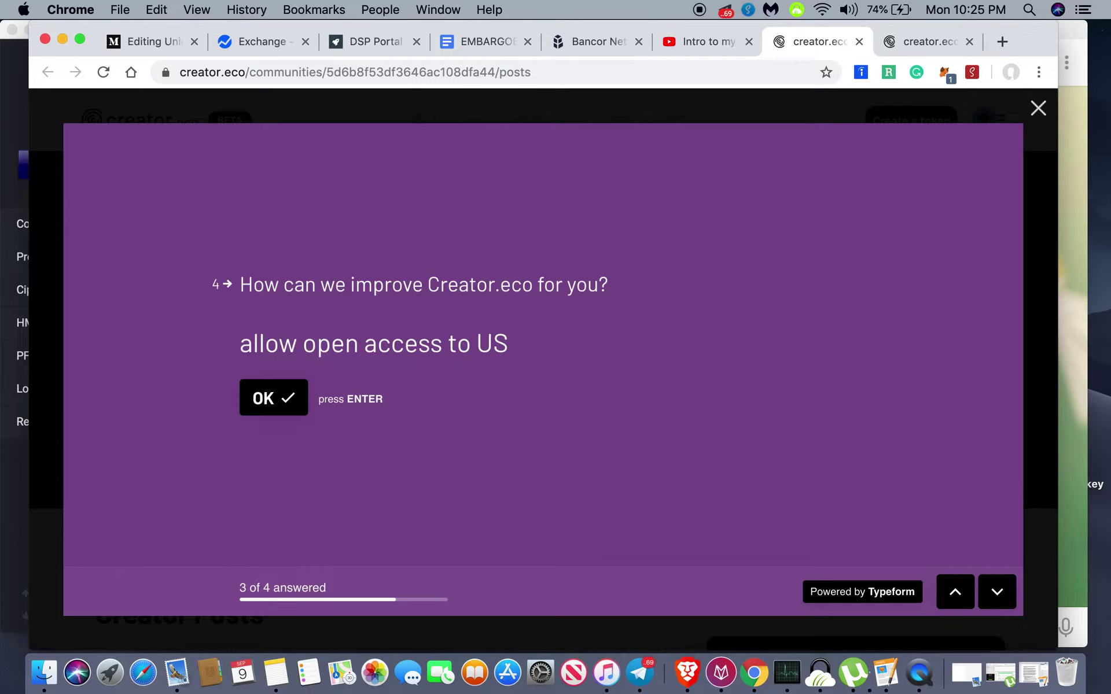
pyautogui.write(' citizens')
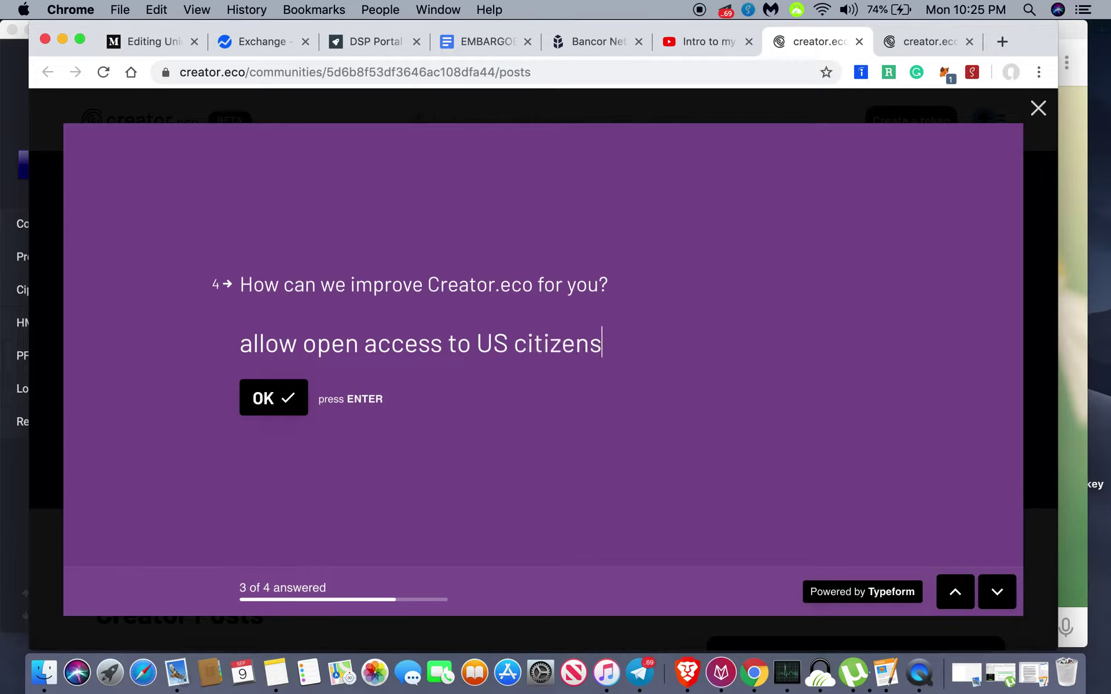
pyautogui.press('Return')
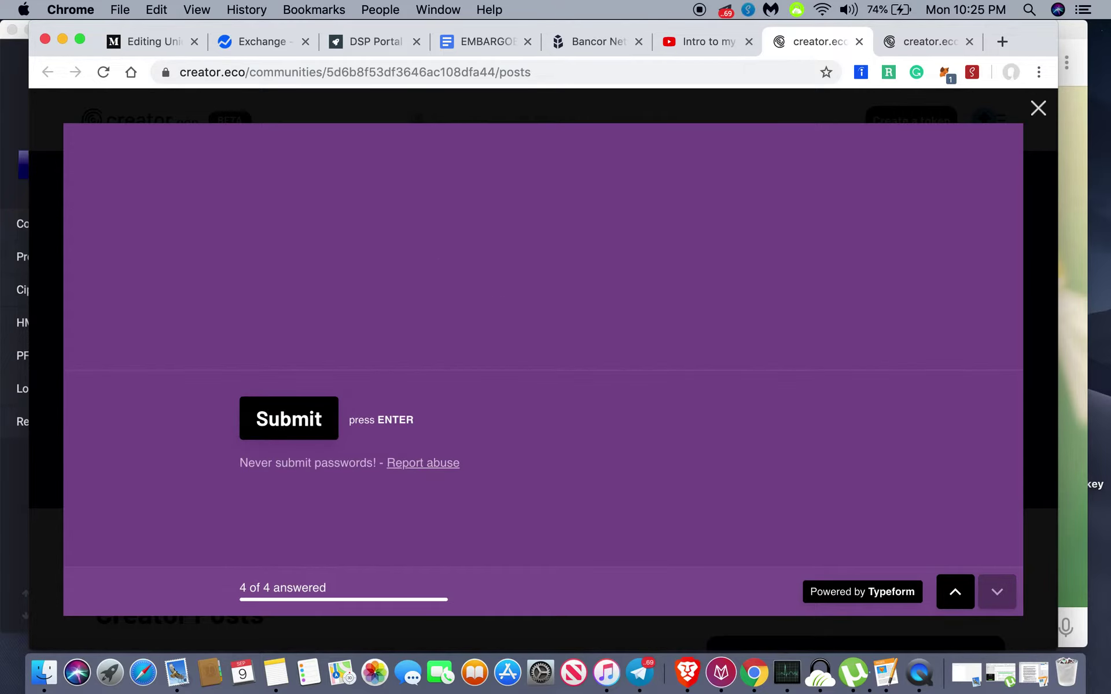
pyautogui.press('Return')
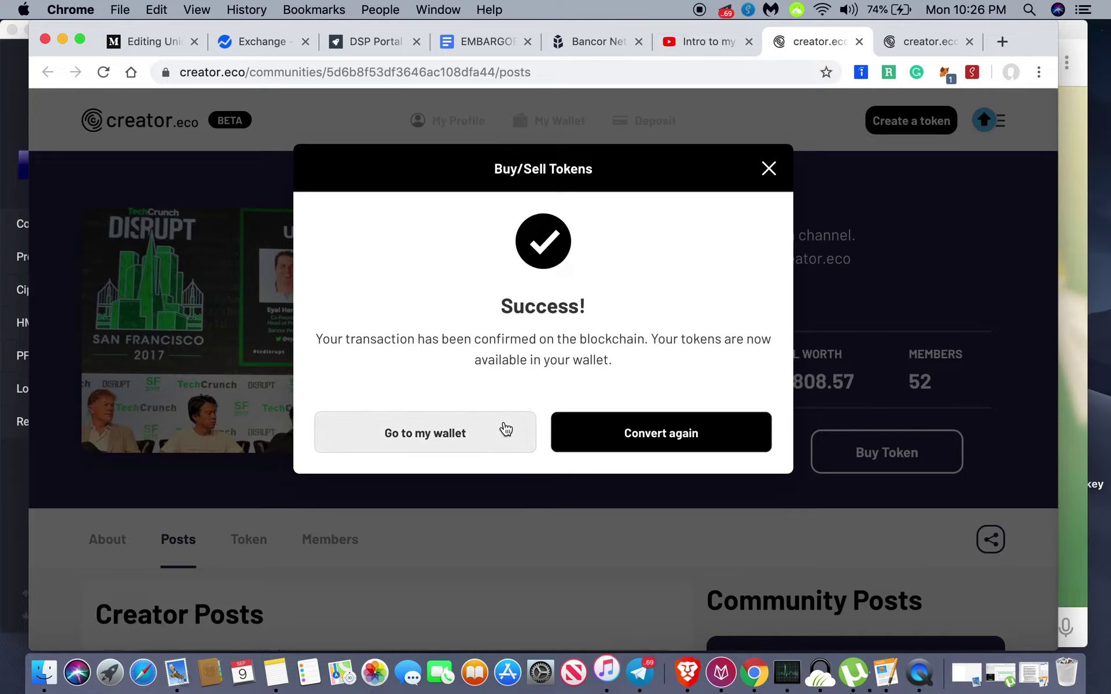
# - Leave the Success dialog for the wallet, then switch to the YouTube intro video
pyautogui.click(505, 428)
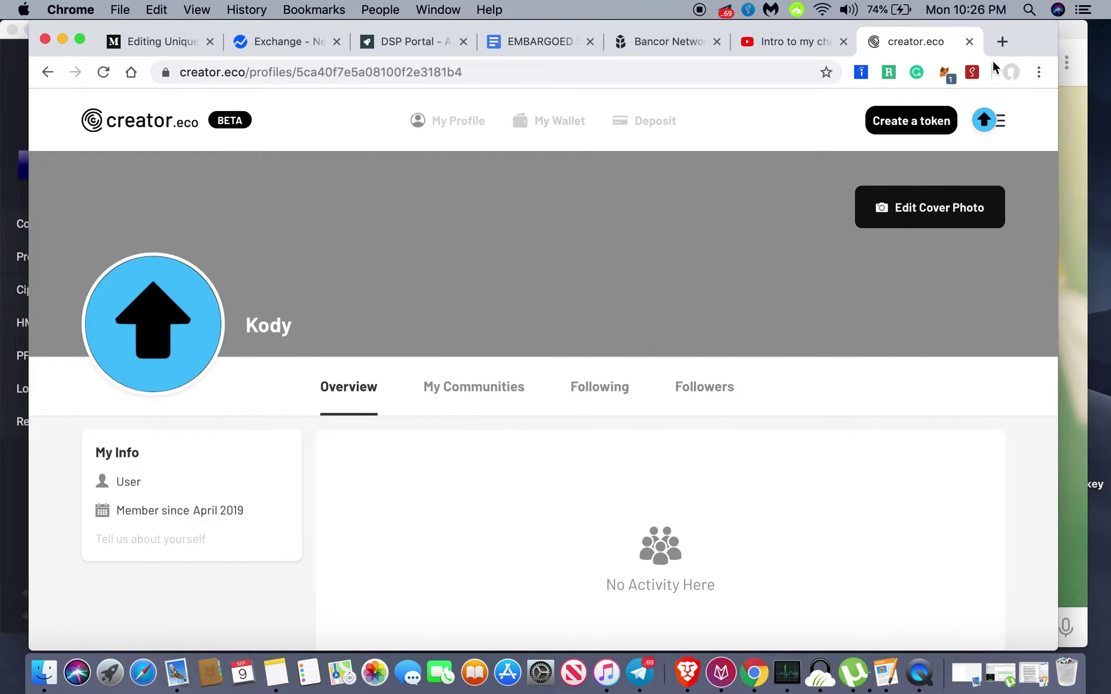
pyautogui.click(813, 34)
# - Scroll through the 'Intro to my channel' video's description and comments
pyautogui.scroll(-6, 644, 279)
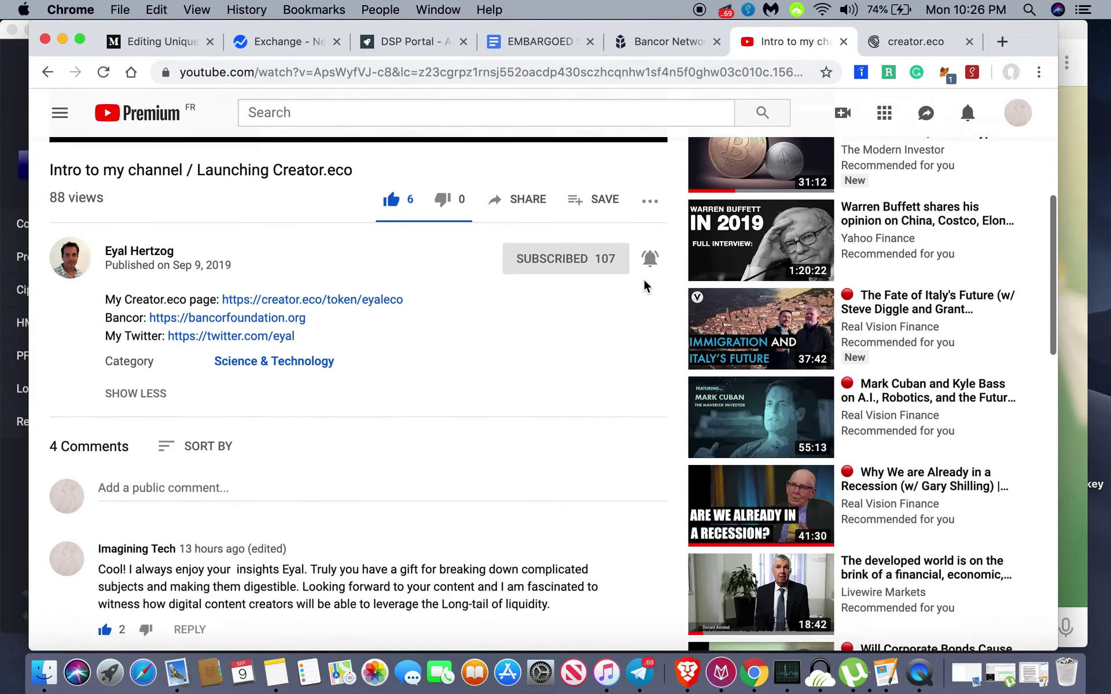
pyautogui.scroll(5, 373, 417)
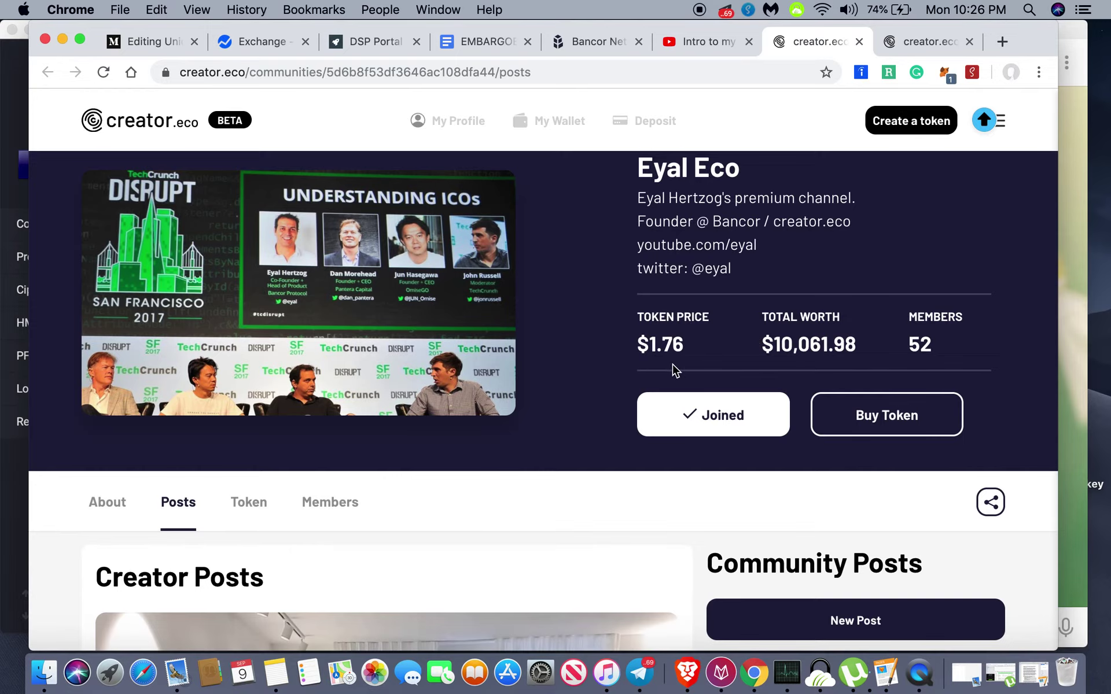
pyautogui.scroll(-1, 675, 370)
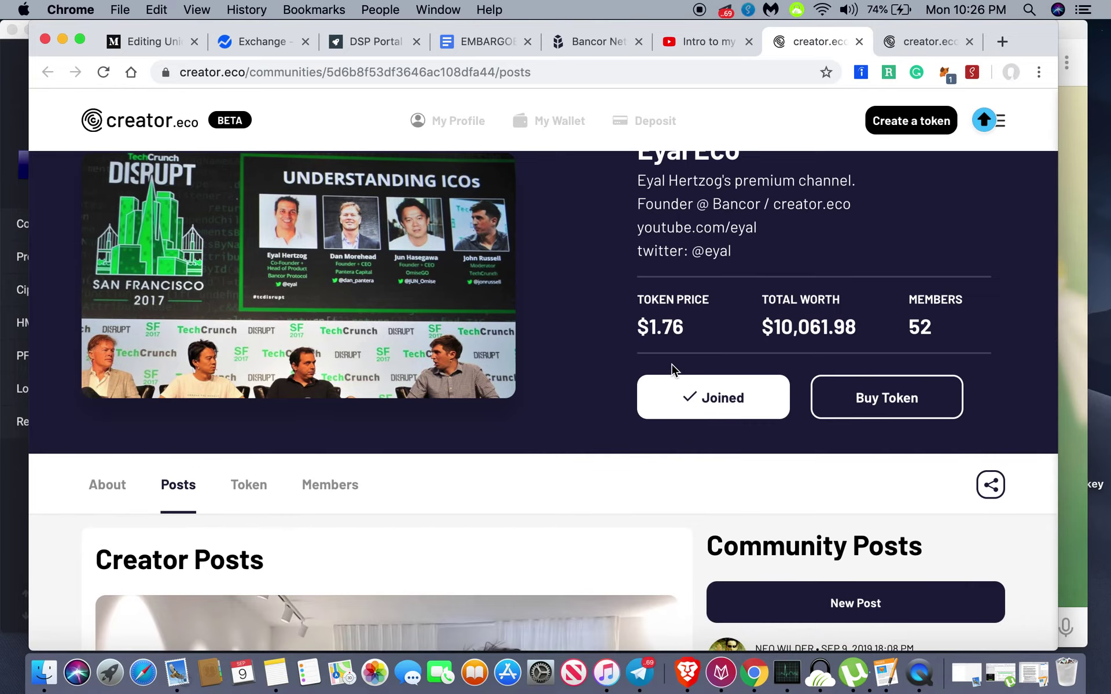
pyautogui.scroll(-5, 673, 366)
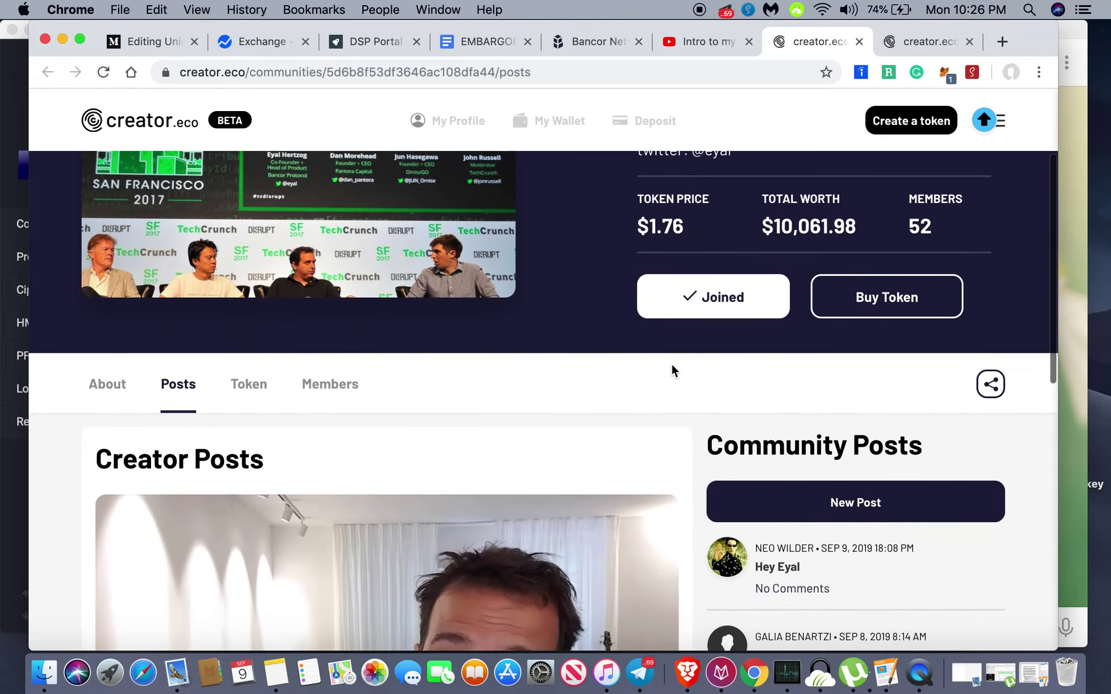
pyautogui.scroll(-3, 671, 370)
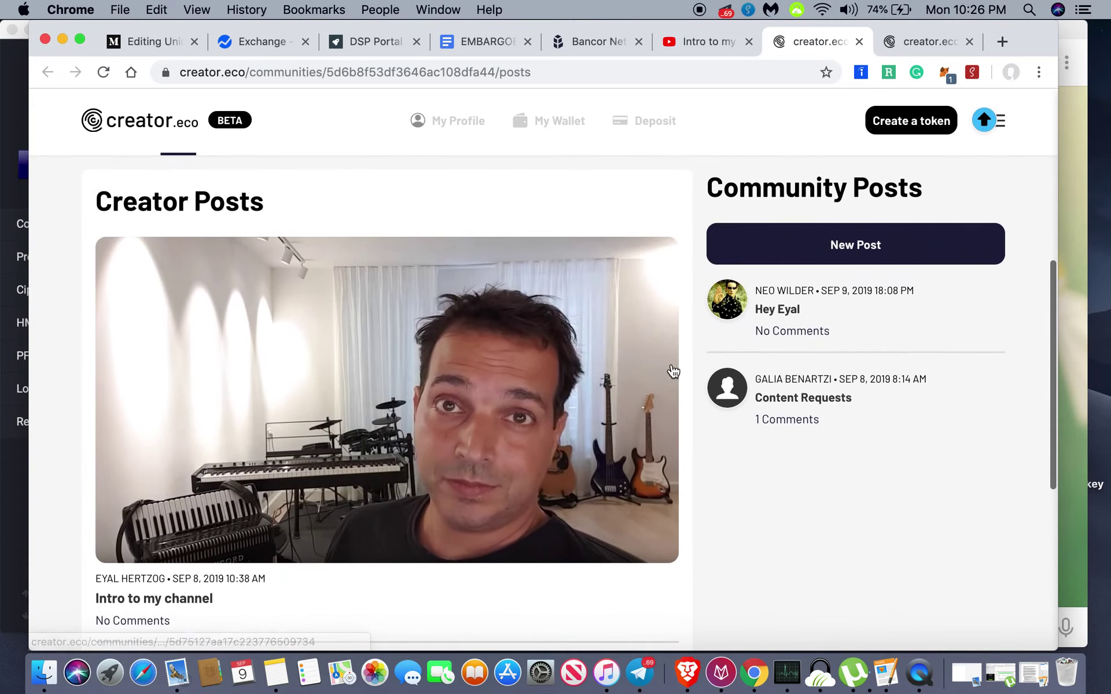
pyautogui.scroll(-3, 673, 370)
pyautogui.scroll(-5, 673, 370)
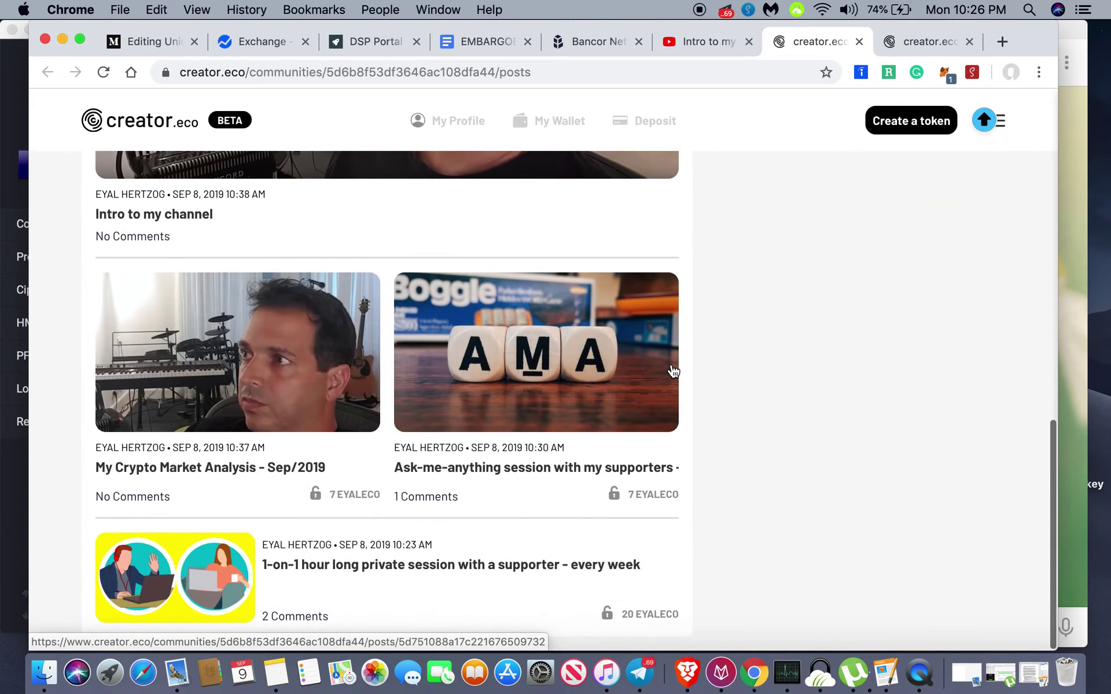
pyautogui.scroll(12, 688, 334)
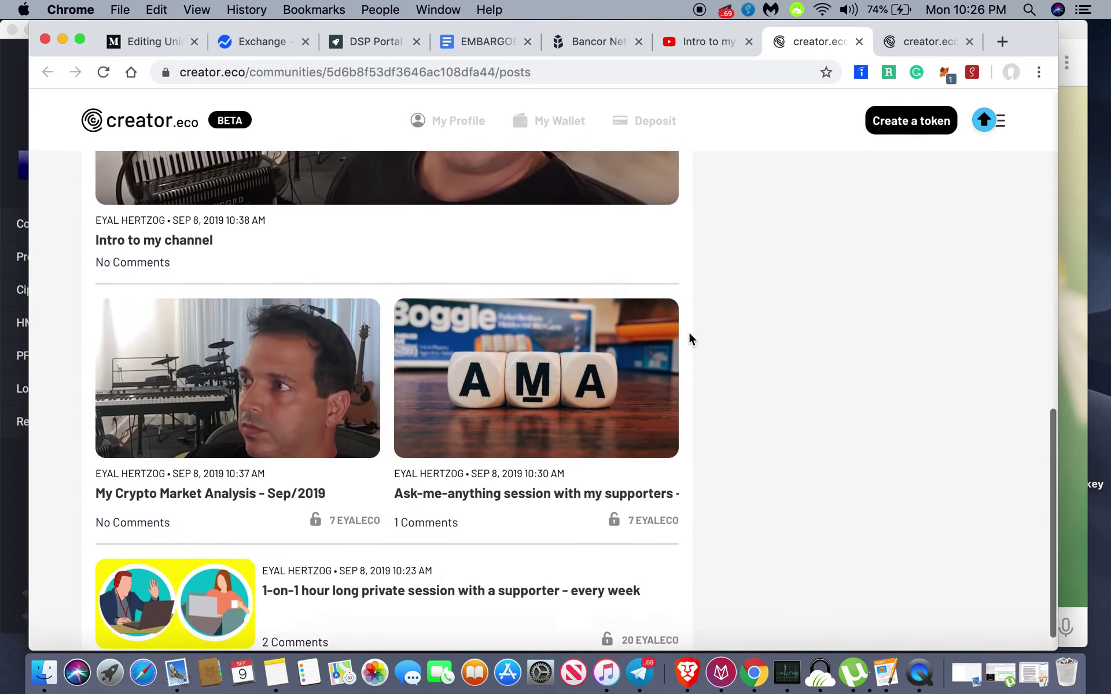